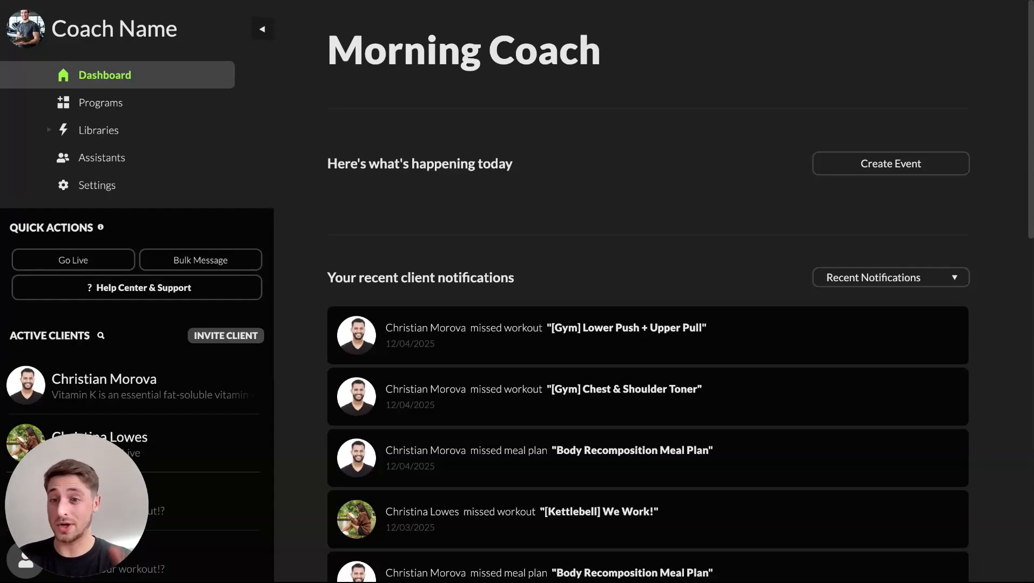
Open the Libraries page and examine the content groups for clients and the available library types
left_click(86, 135)
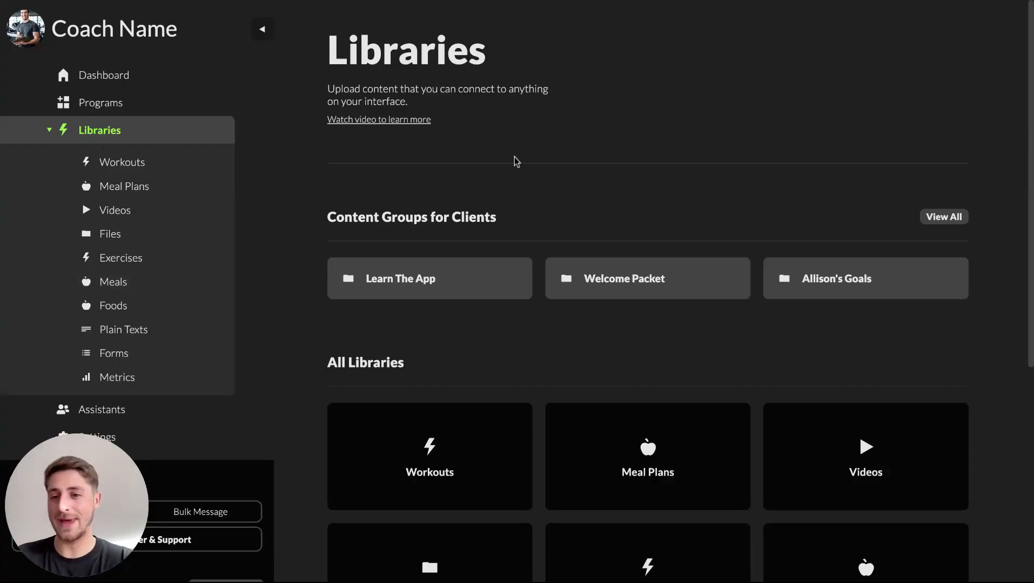
scroll(515, 161, "down", 1)
left_click_drag(323, 194, 324, 195)
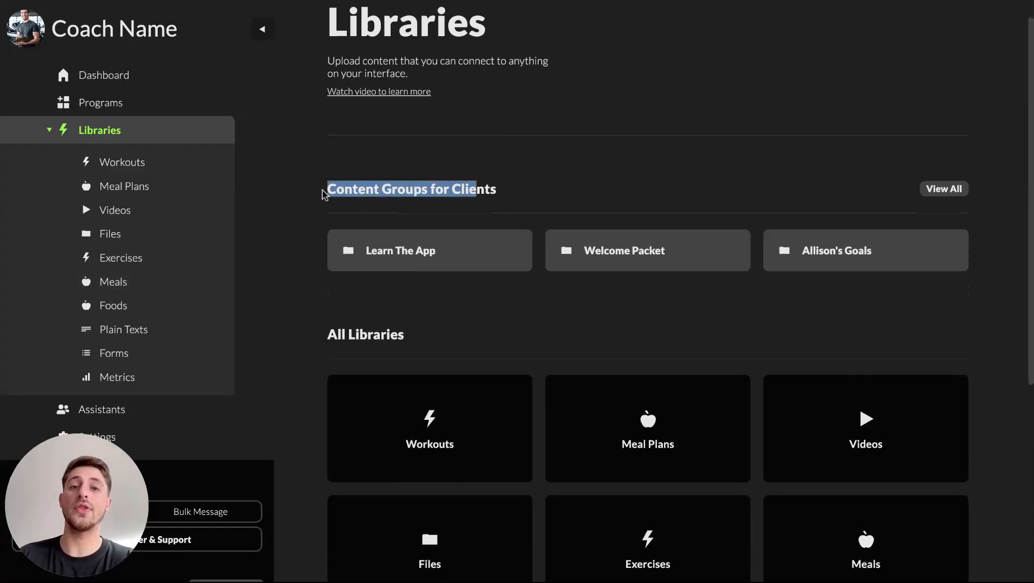
left_click(517, 186)
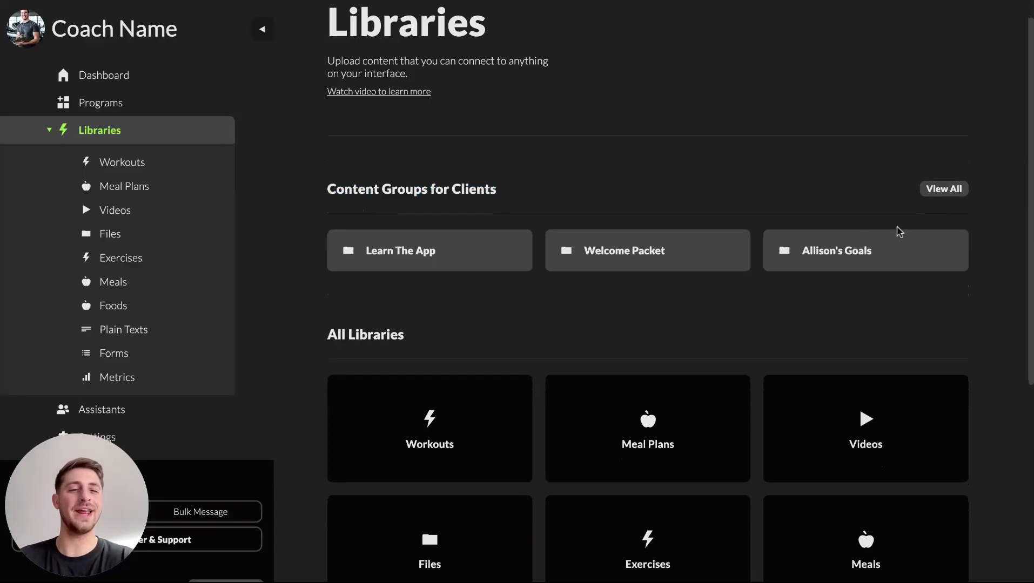
scroll(538, 261, "down", 1)
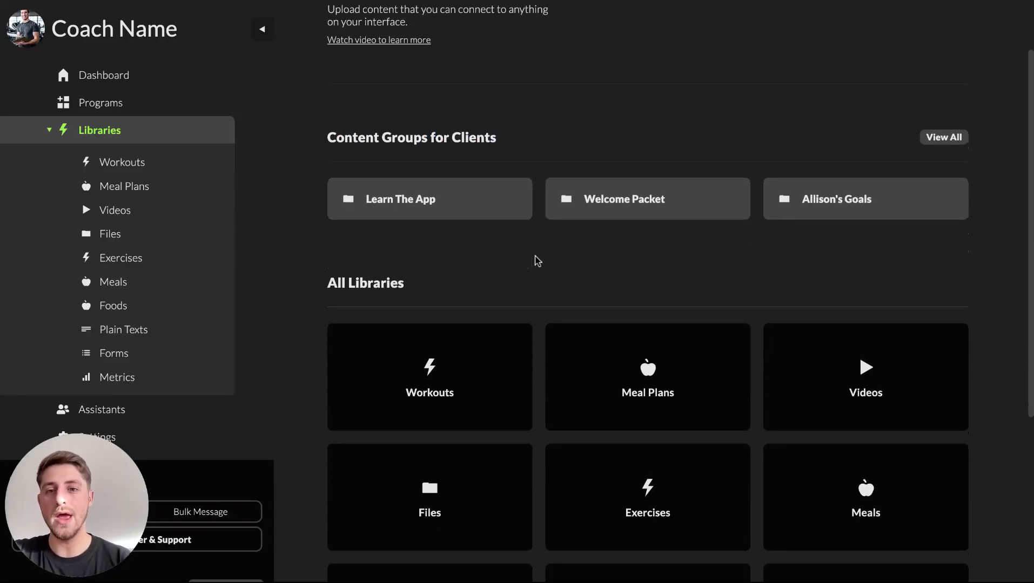
scroll(538, 260, "down", 1)
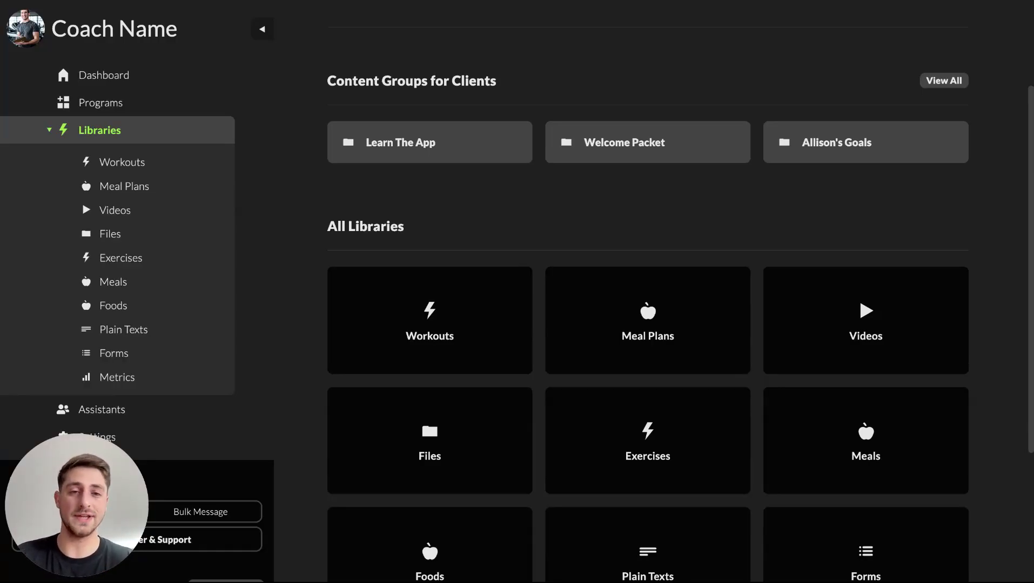
scroll(536, 289, "down", 4)
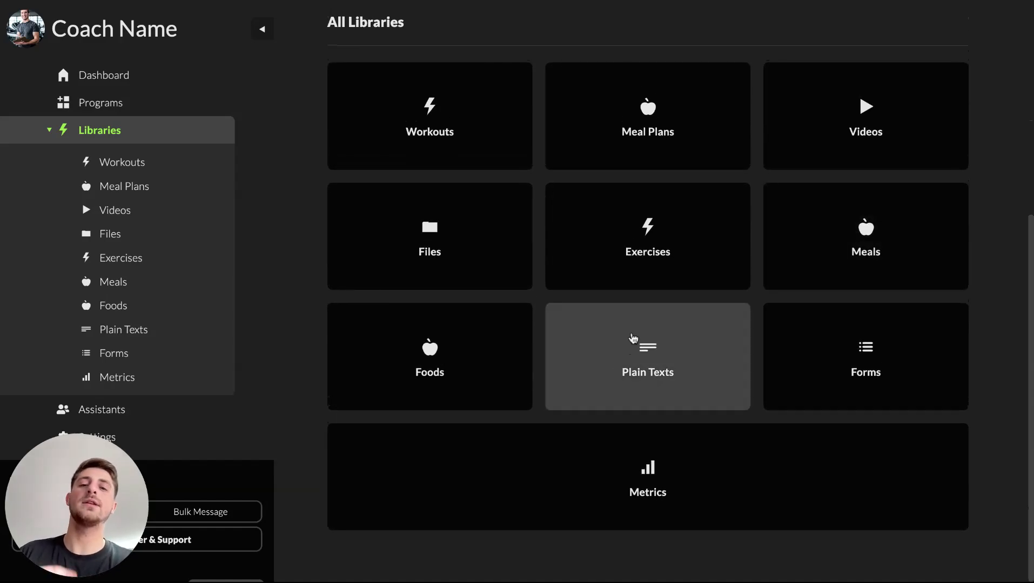
scroll(635, 336, "up", 5)
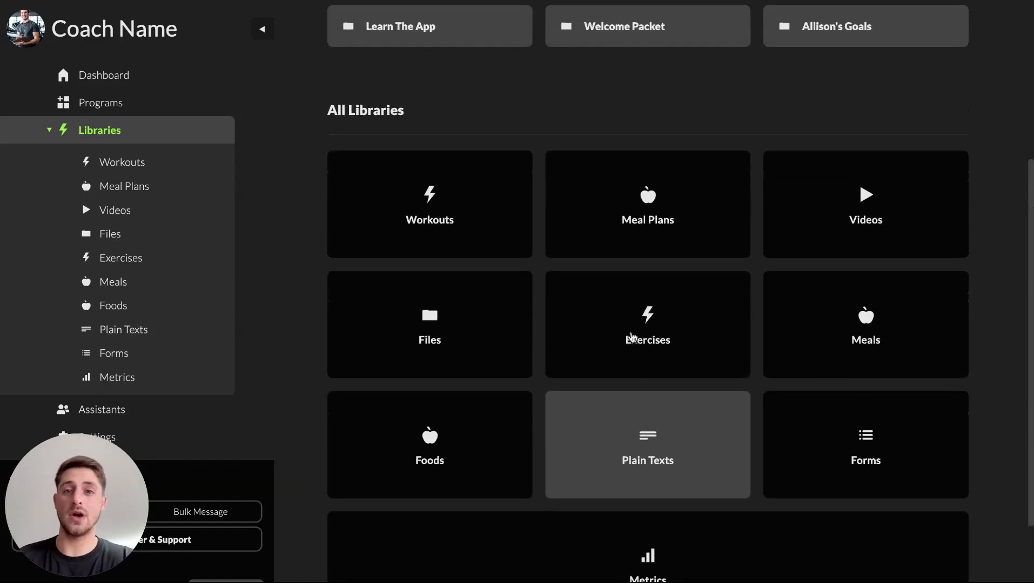
scroll(719, 292, "down", 1)
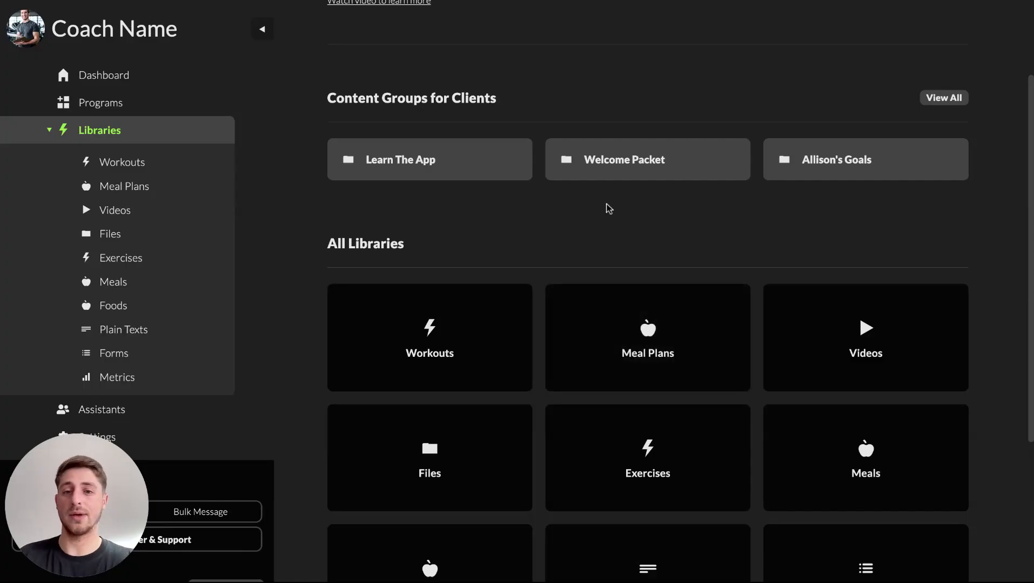
scroll(601, 247, "down", 1)
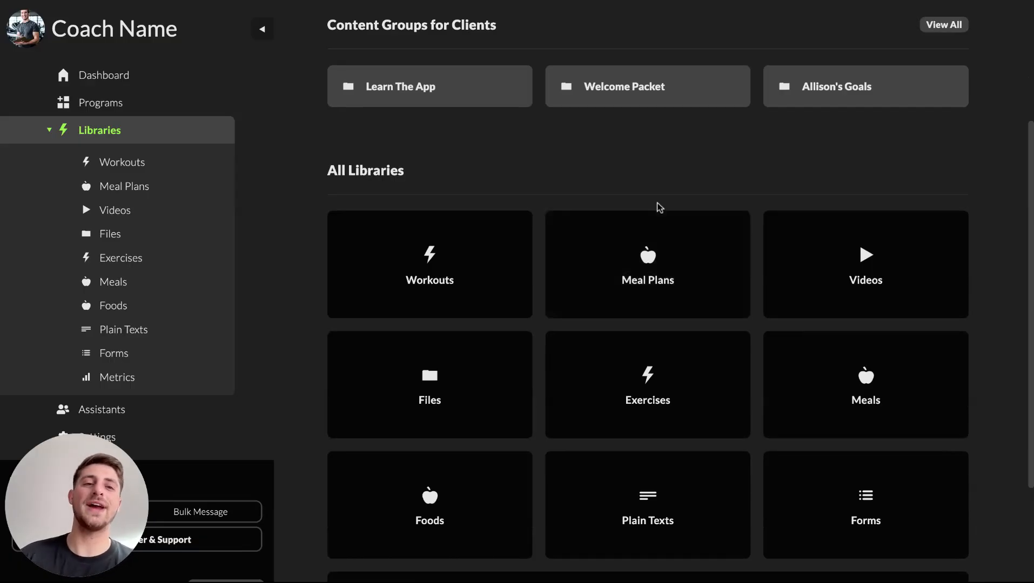
scroll(656, 208, "up", 1)
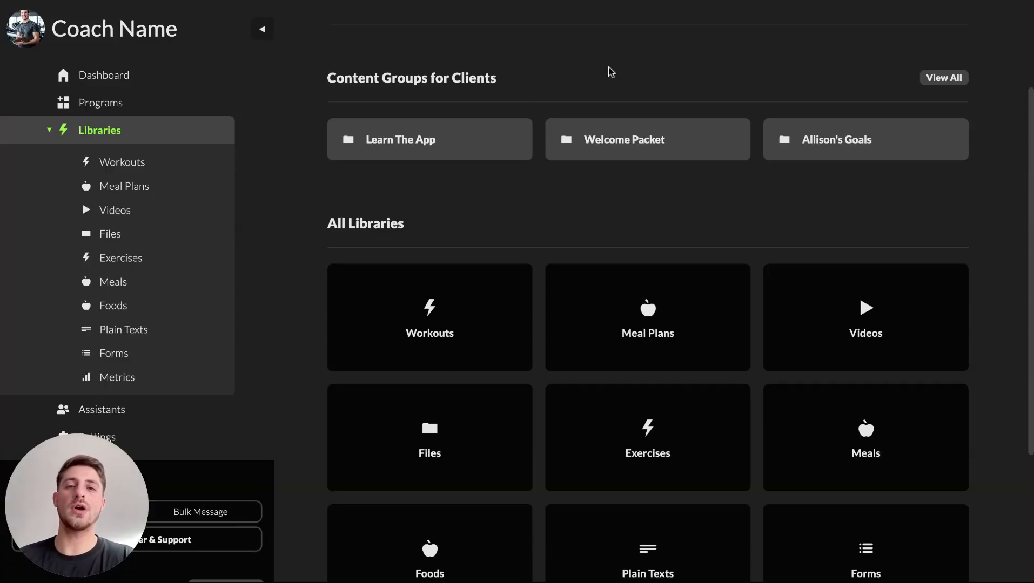
Open the full list of content groups for clients and look through it
left_click(940, 79)
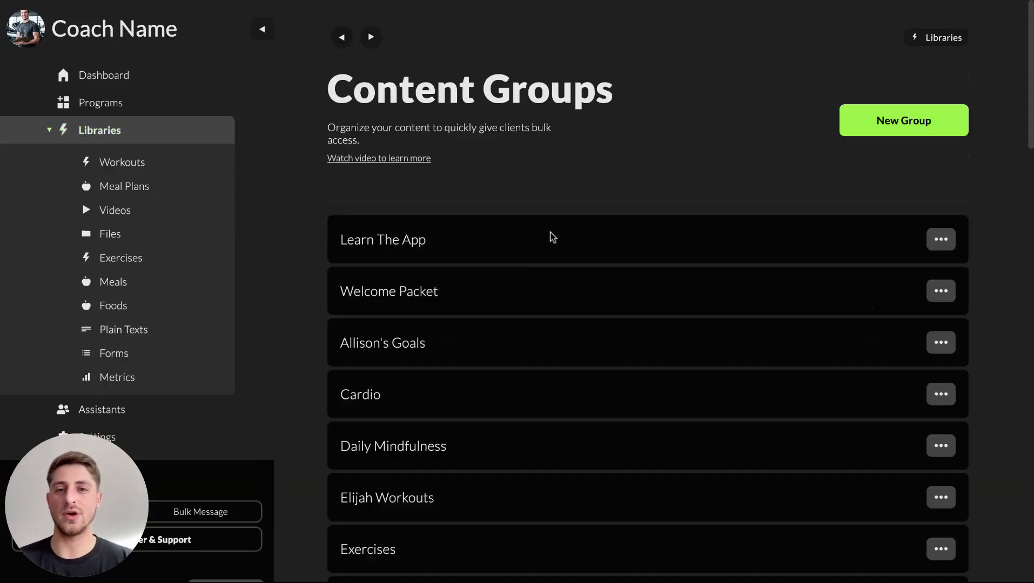
scroll(552, 238, "down", 1)
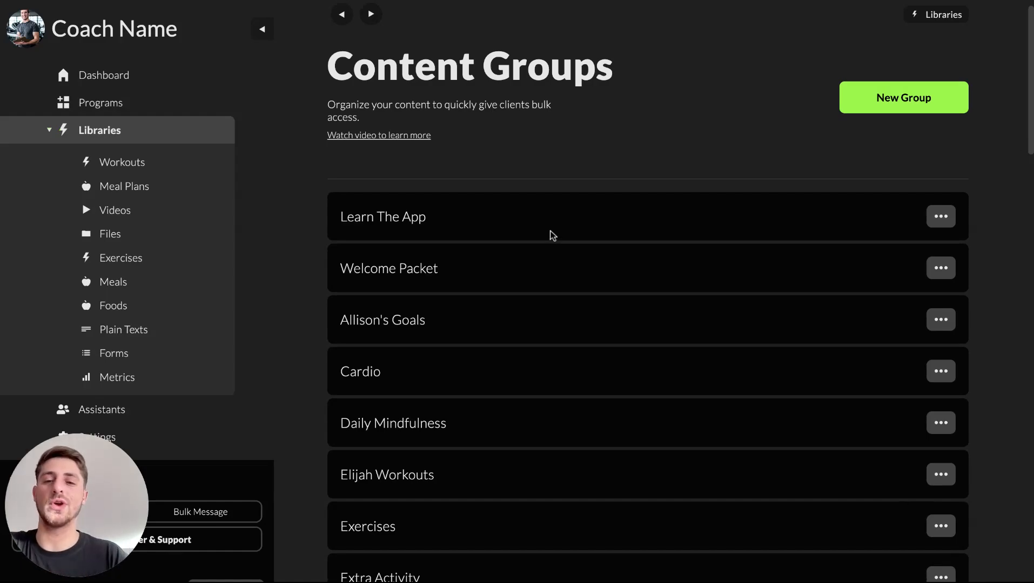
scroll(505, 318, "up", 1)
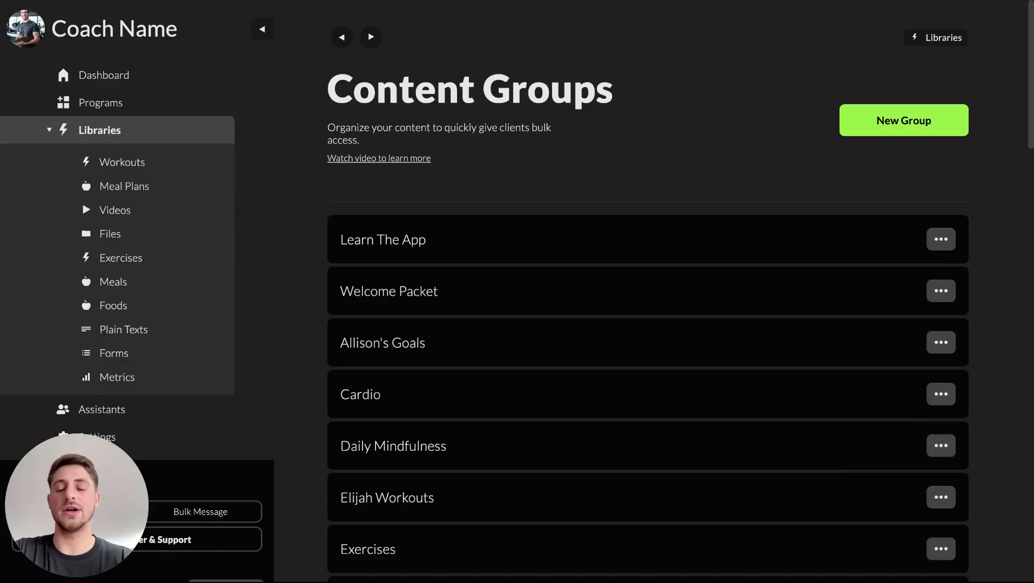
scroll(462, 382, "down", 5)
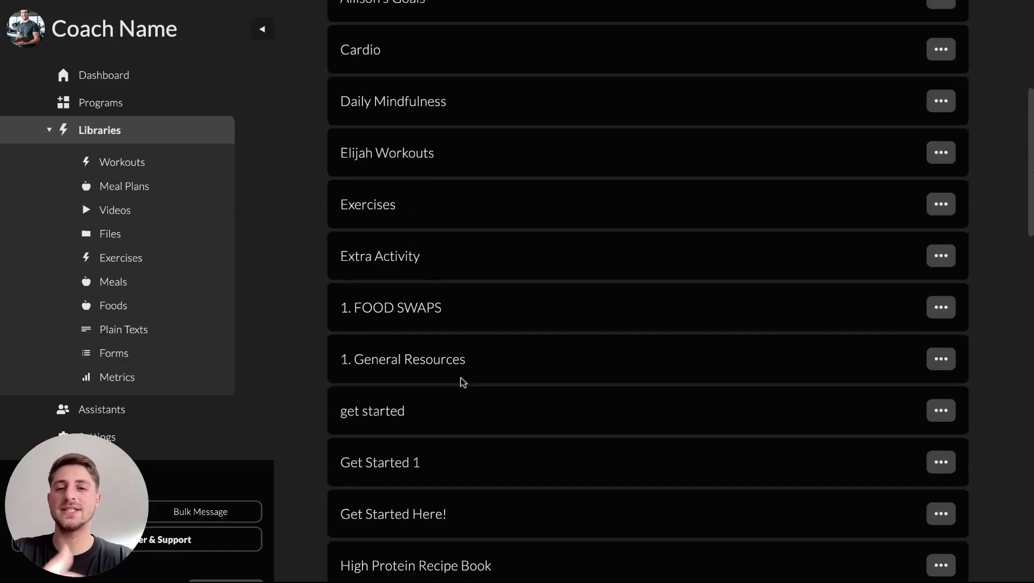
scroll(462, 382, "up", 5)
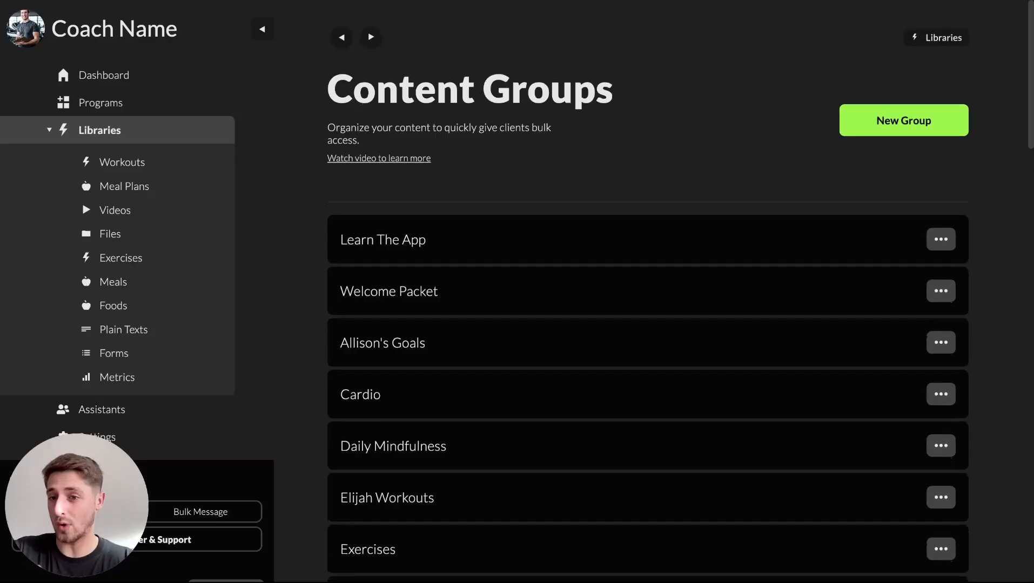
Expand the Learn The App and Daily Mindfulness groups to review their content and client access
left_click(382, 242)
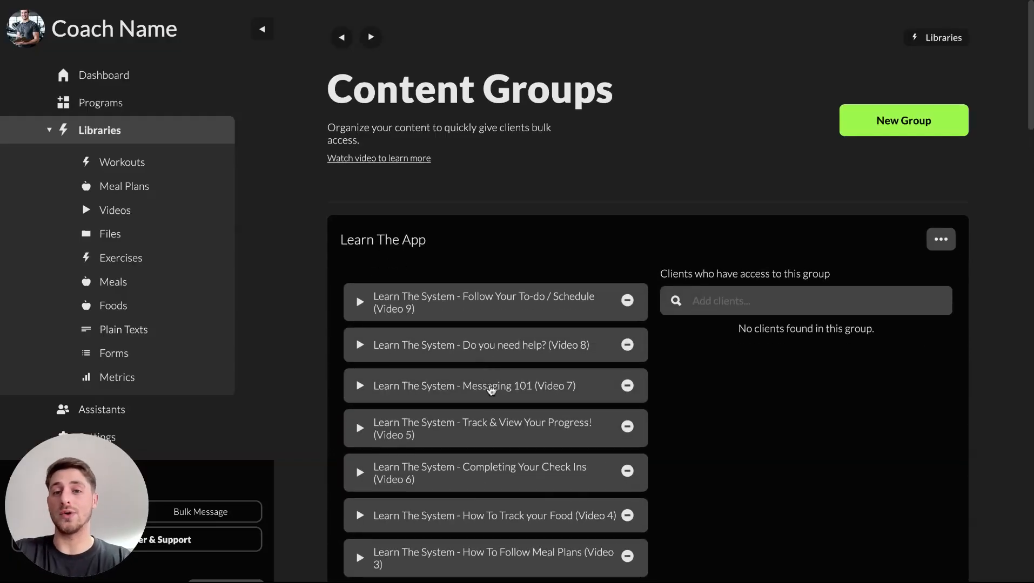
scroll(536, 270, "down", 3)
scroll(775, 377, "down", 2)
scroll(775, 377, "down", 5)
left_click(403, 247)
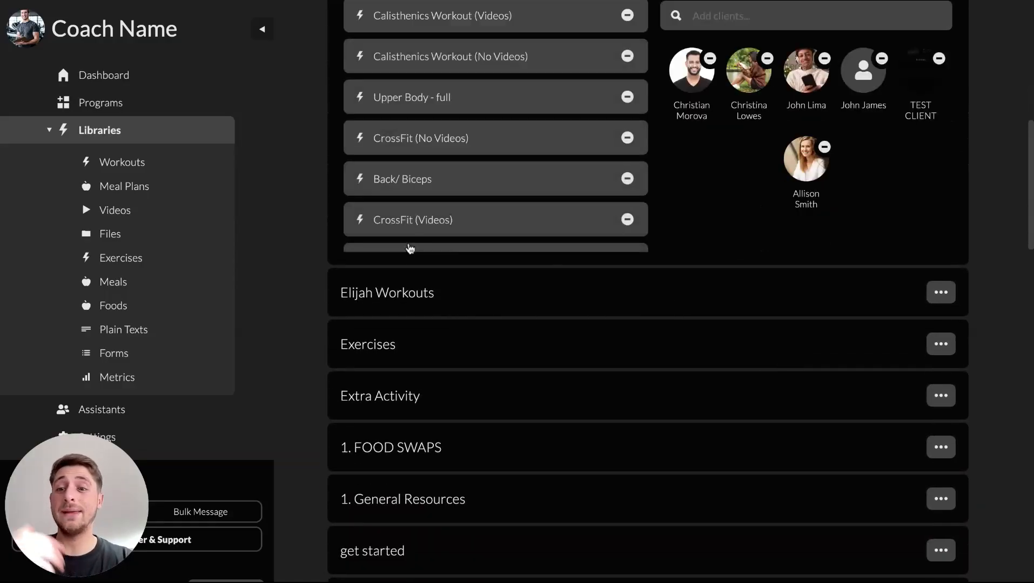
Expand the High Protein Recipe Book group and review its meals and the clients with access
scroll(611, 307, "up", 4)
scroll(687, 351, "down", 3)
scroll(687, 352, "down", 15)
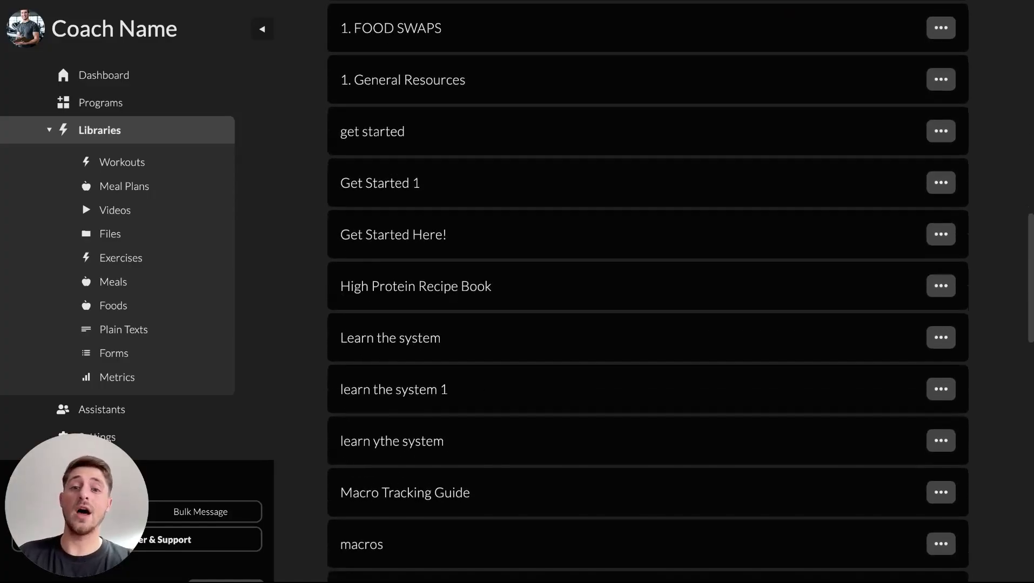
scroll(463, 255, "down", 1)
left_click(450, 219)
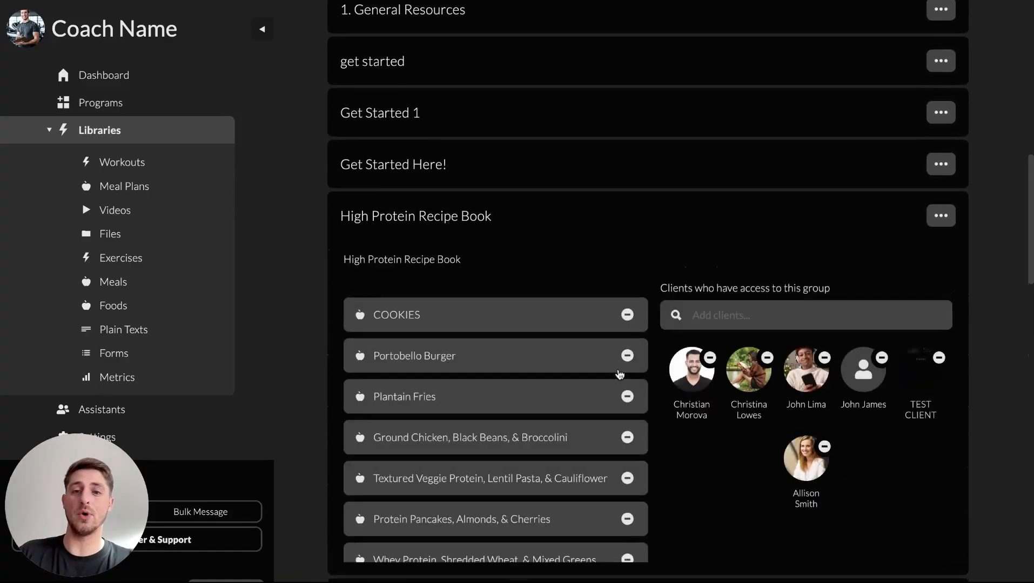
scroll(618, 365, "down", 2)
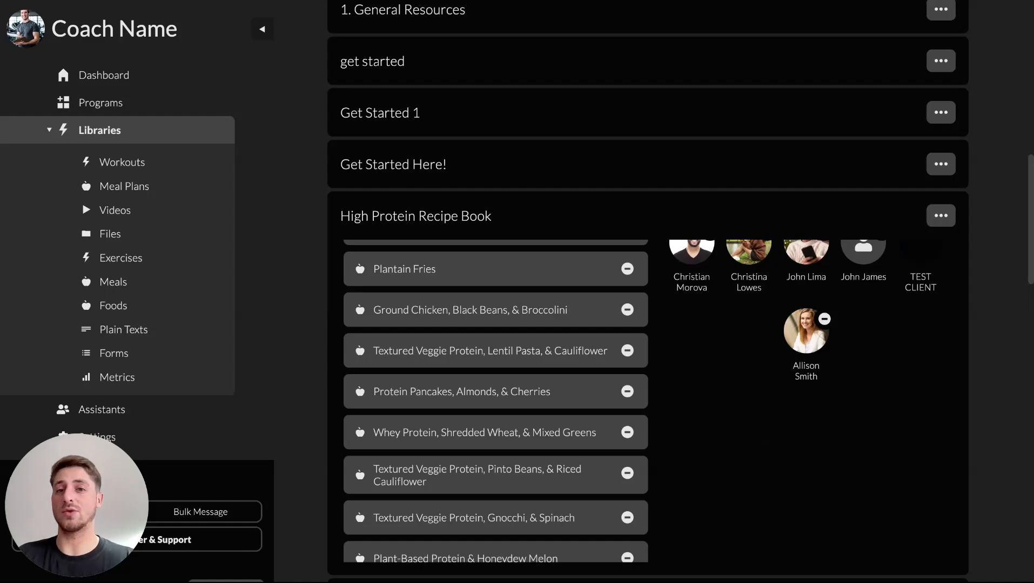
Create a new content group titled "Test" with the description "Test"
scroll(876, 267, "up", 13)
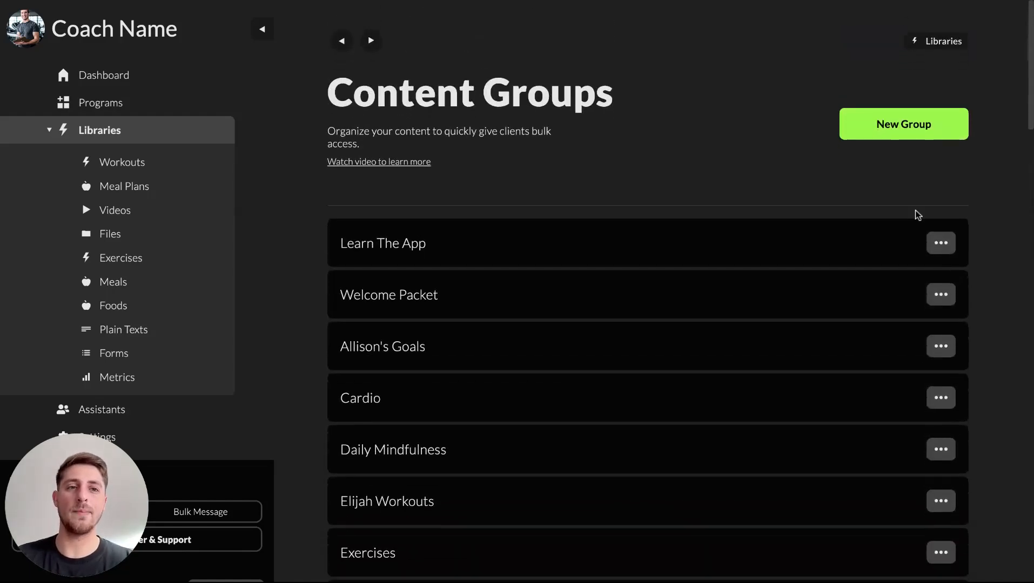
left_click(891, 120)
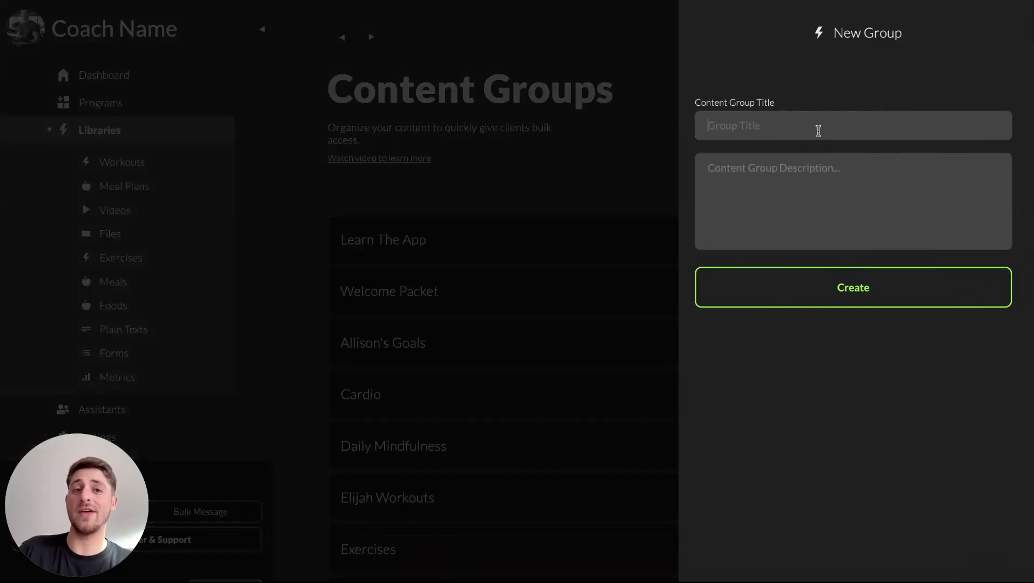
left_click(818, 132)
type("Test")
left_click(805, 191)
type("Test")
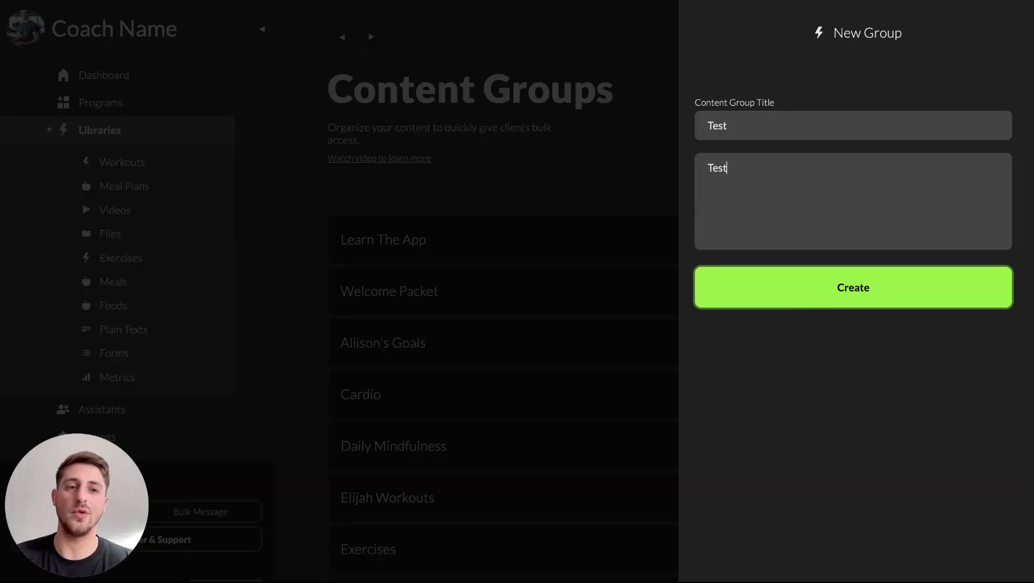
left_click(821, 288)
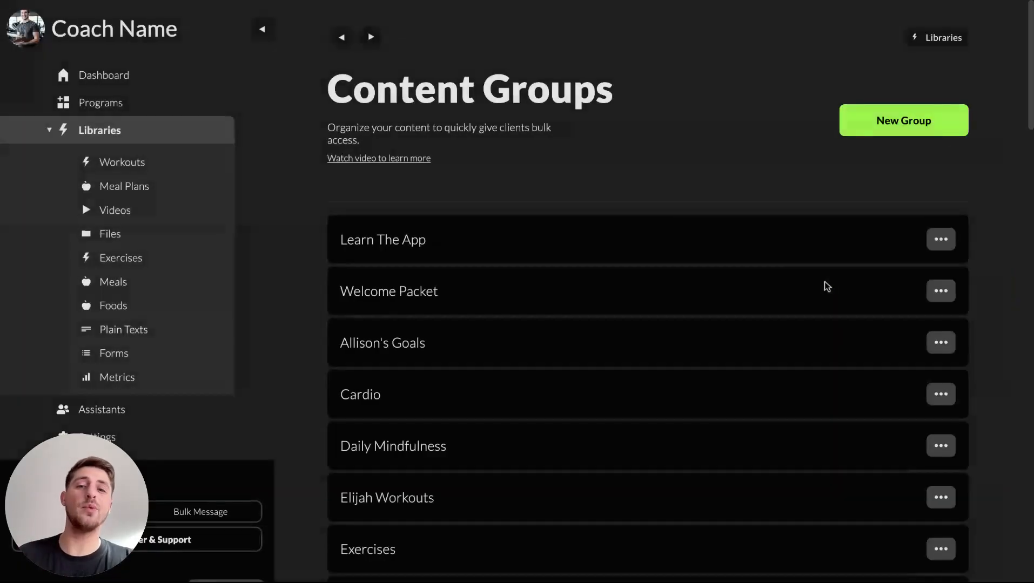
Find the TEST group in the content groups list and expand it to show its details
scroll(590, 413, "down", 5)
scroll(590, 413, "down", 10)
scroll(589, 413, "up", 6)
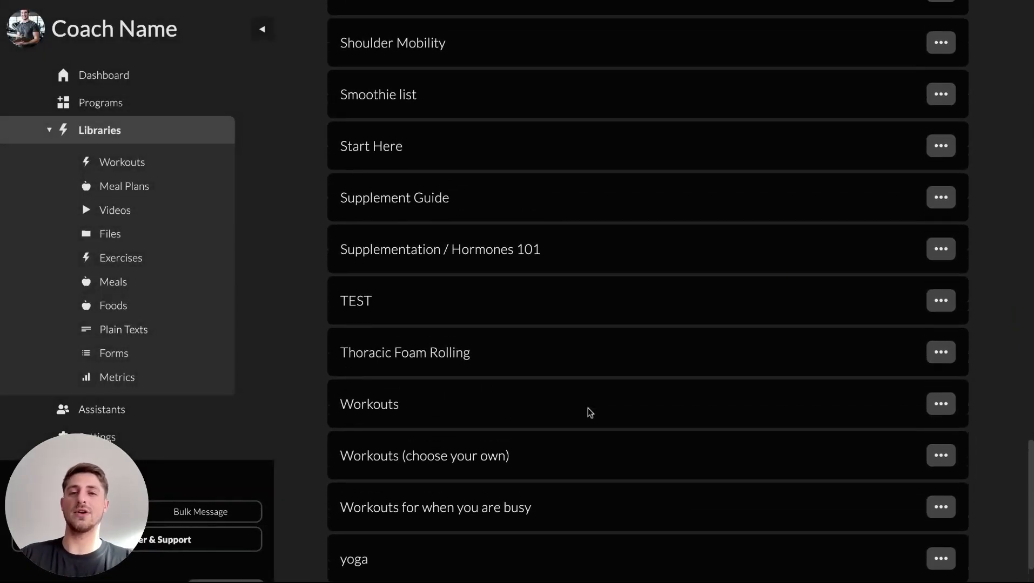
scroll(590, 413, "down", 6)
scroll(589, 413, "up", 7)
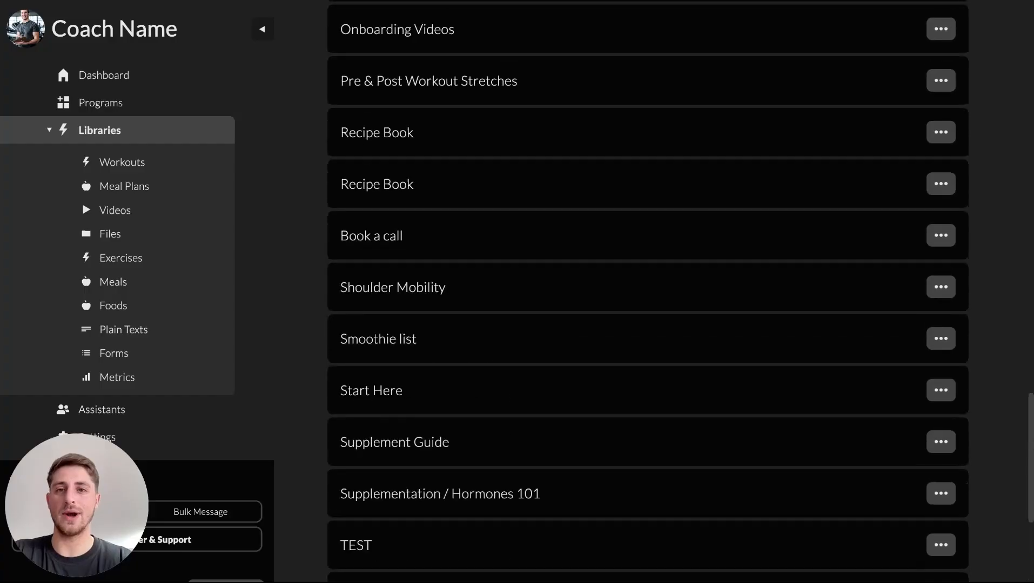
scroll(590, 414, "up", 10)
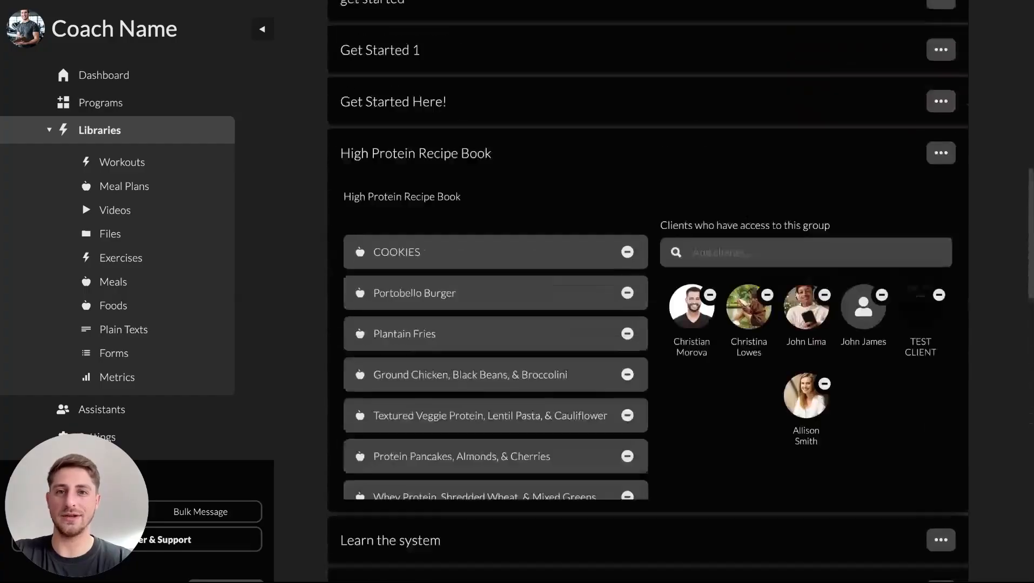
scroll(377, 377, "up", 5)
scroll(377, 376, "down", 12)
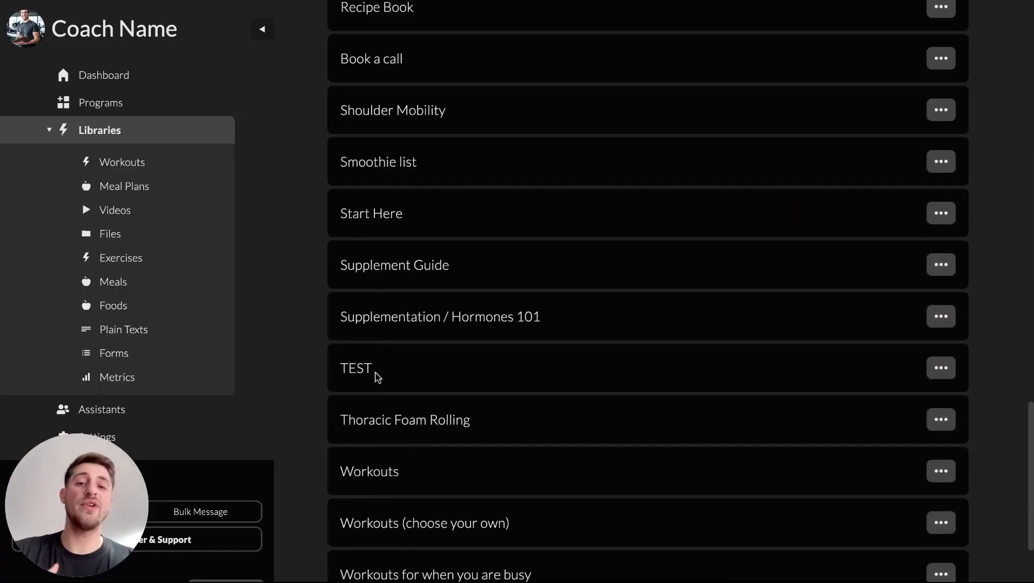
left_click(357, 371)
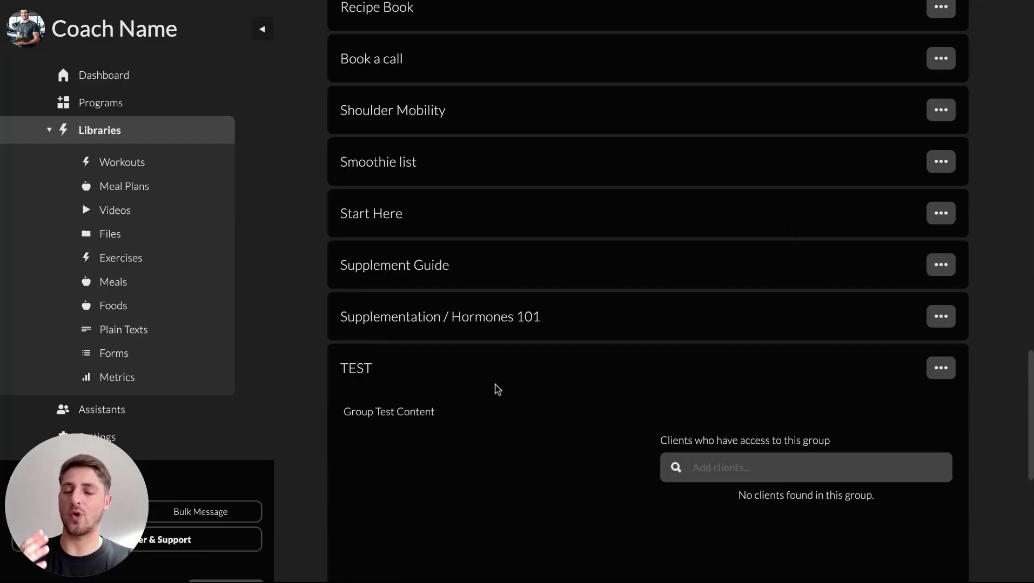
scroll(494, 391, "down", 1)
scroll(939, 322, "down", 1)
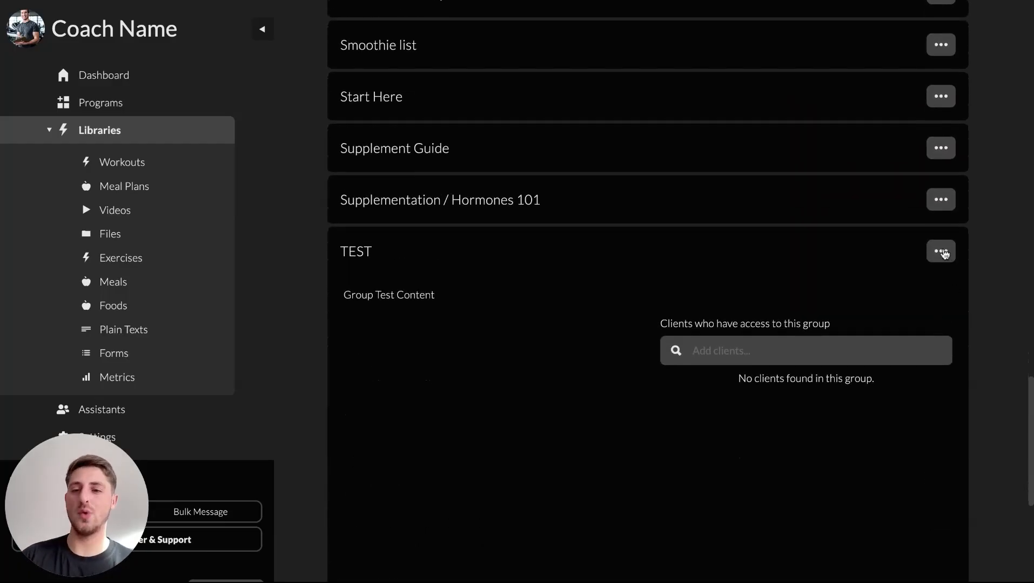
Start adding content to the TEST group, switch the video search from My to Ai, and browse the videos
left_click(942, 253)
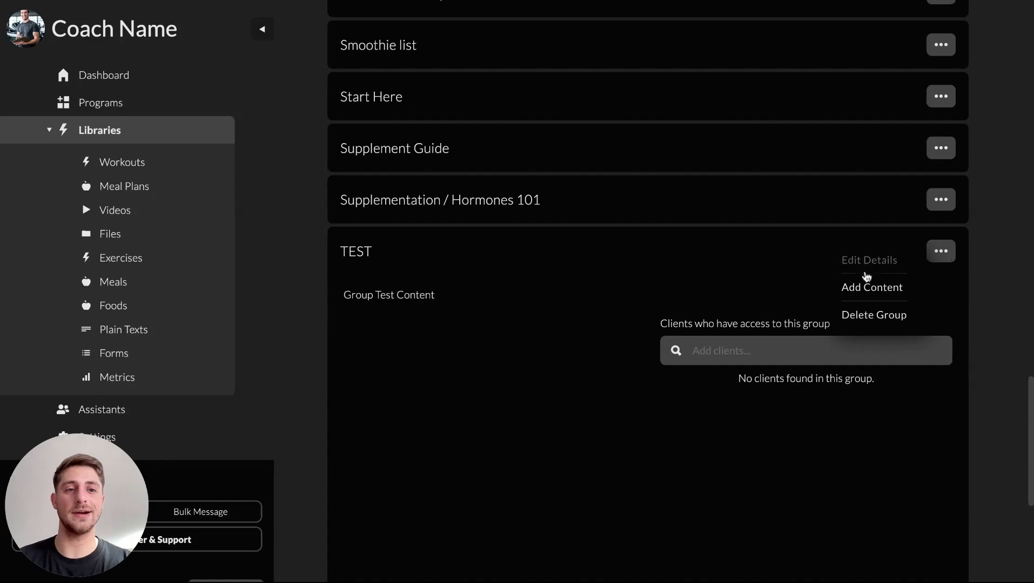
left_click(874, 291)
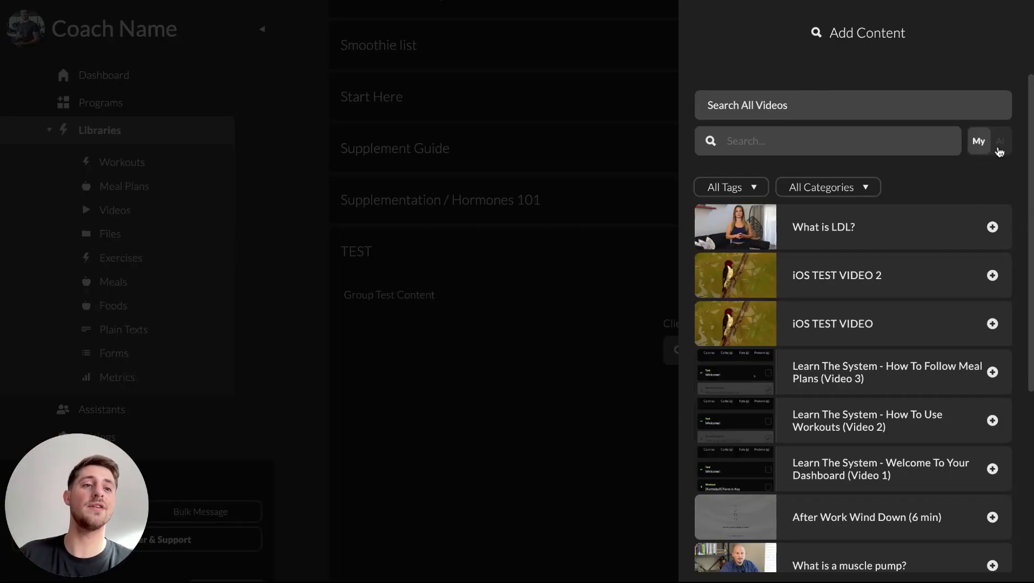
left_click(999, 142)
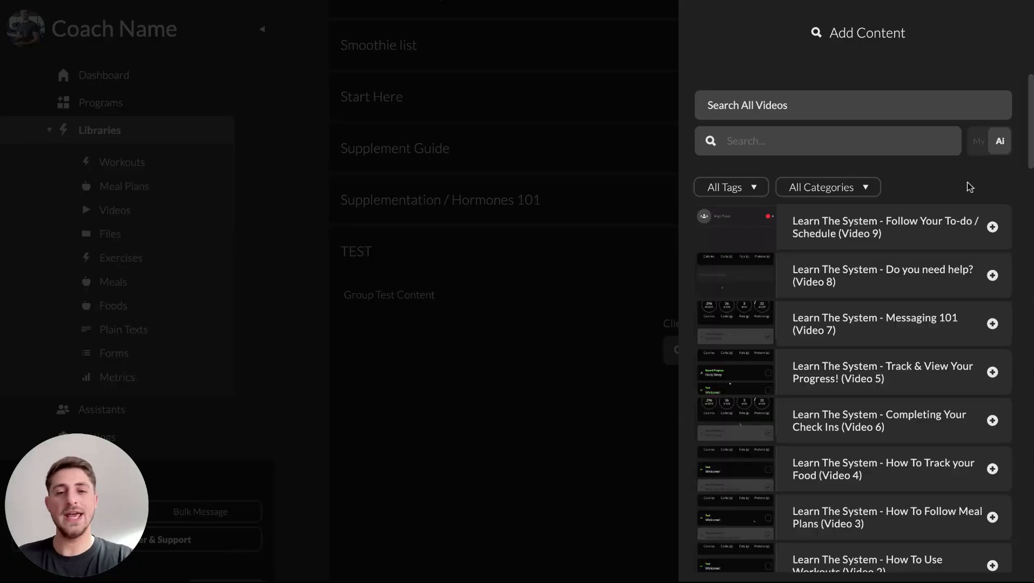
scroll(905, 416, "down", 10)
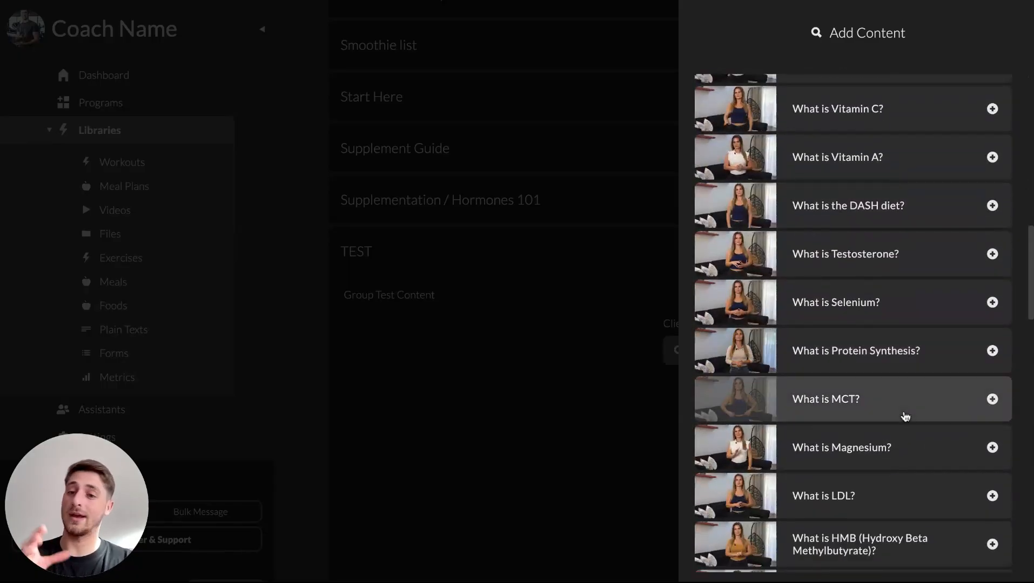
scroll(906, 416, "up", 10)
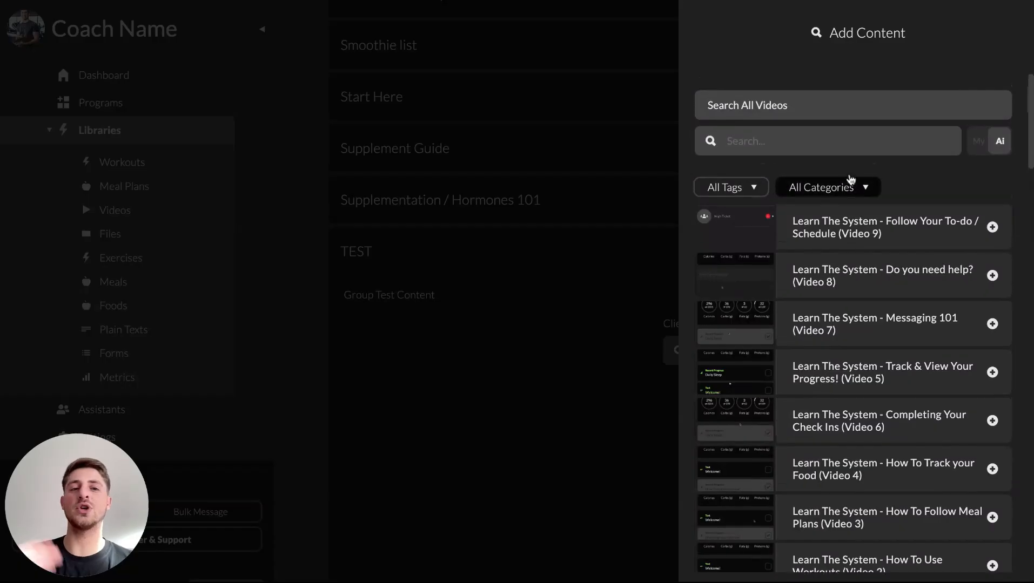
Add the Vitamin A, Selenium, Magnesium, Vitamin C and Protein Synthesis videos to the TEST group and close the content search
scroll(823, 357, "down", 10)
left_click(826, 384)
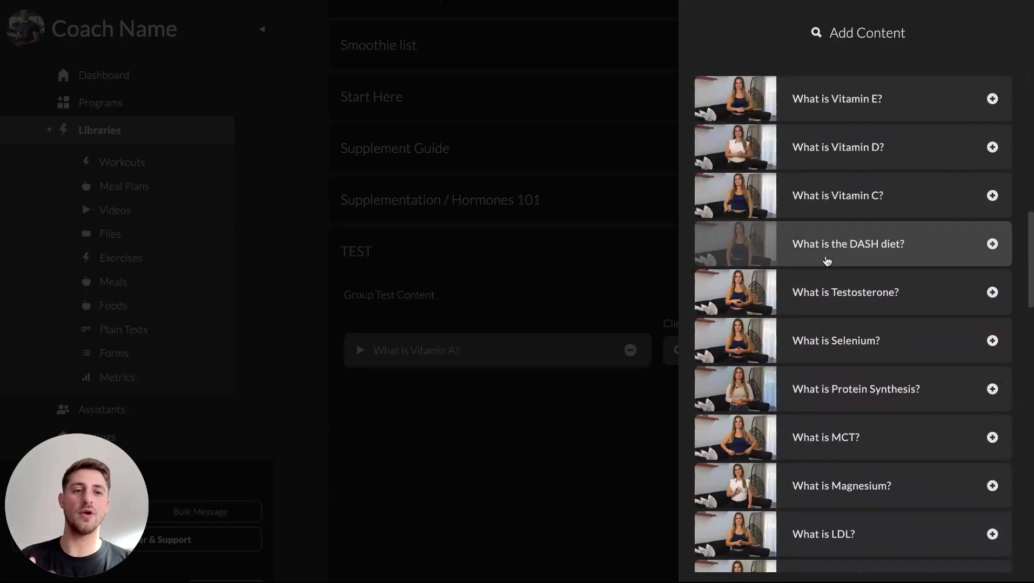
left_click(823, 438)
left_click(838, 214)
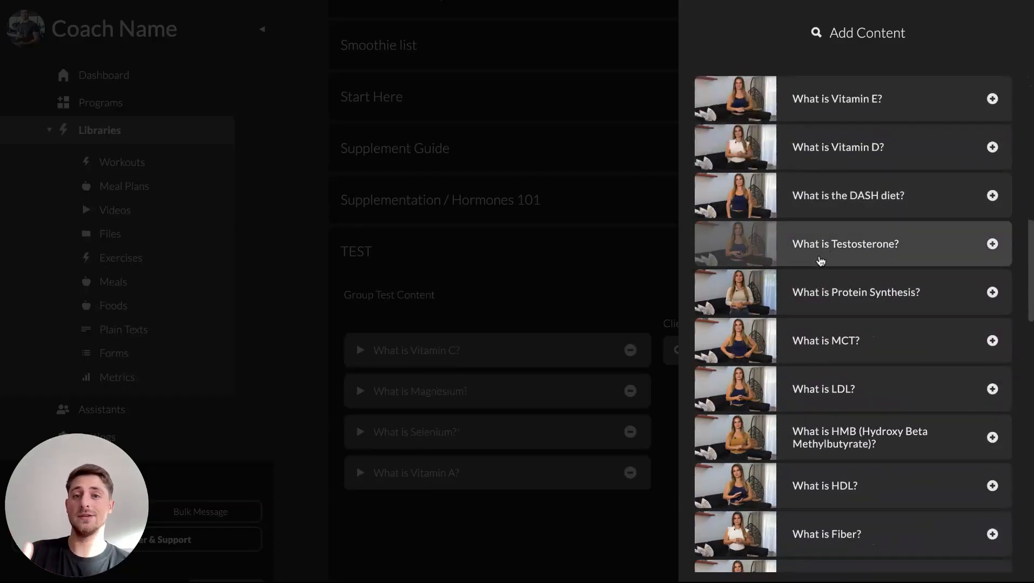
left_click(812, 284)
left_click(545, 282)
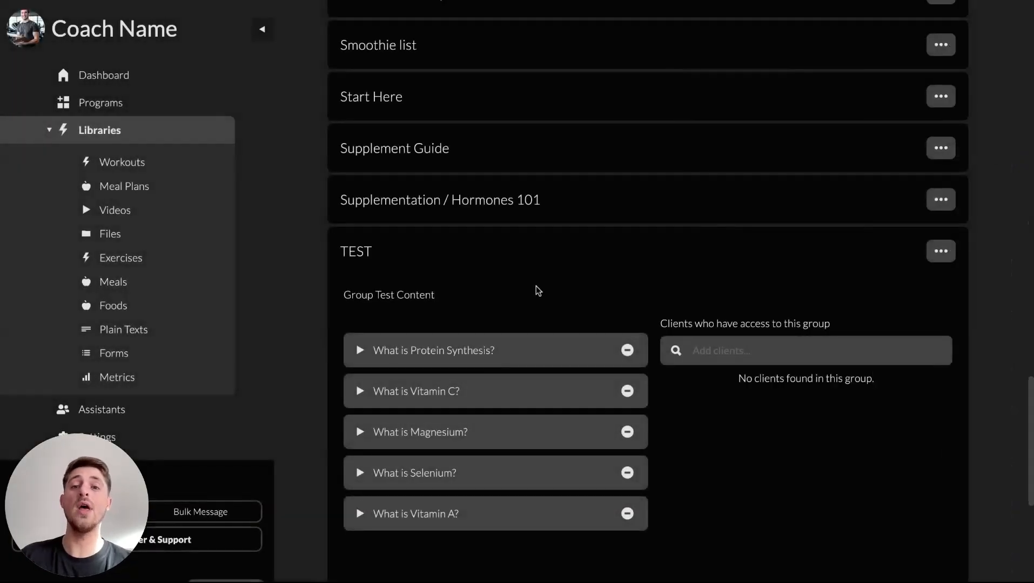
Search for a client by first name and give that client access to the TEST group
scroll(584, 278, "down", 6)
scroll(584, 279, "up", 7)
scroll(583, 278, "down", 3)
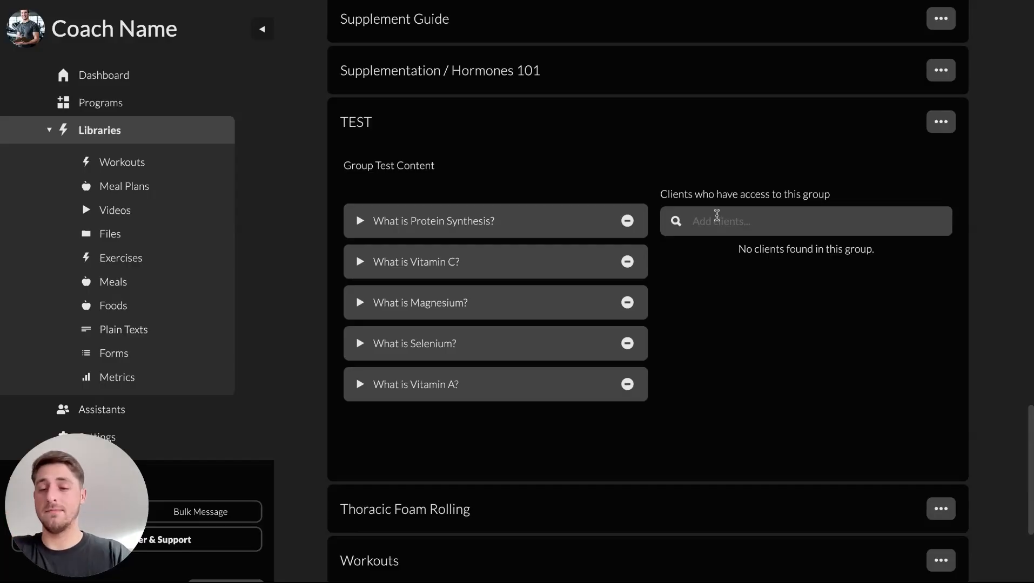
left_click(703, 225)
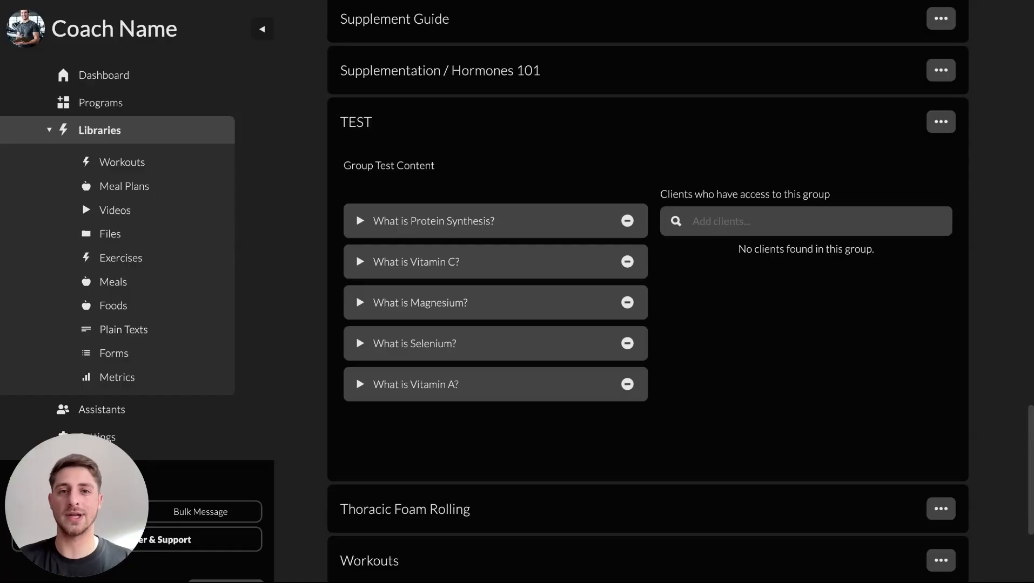
type("chris")
left_click(778, 311)
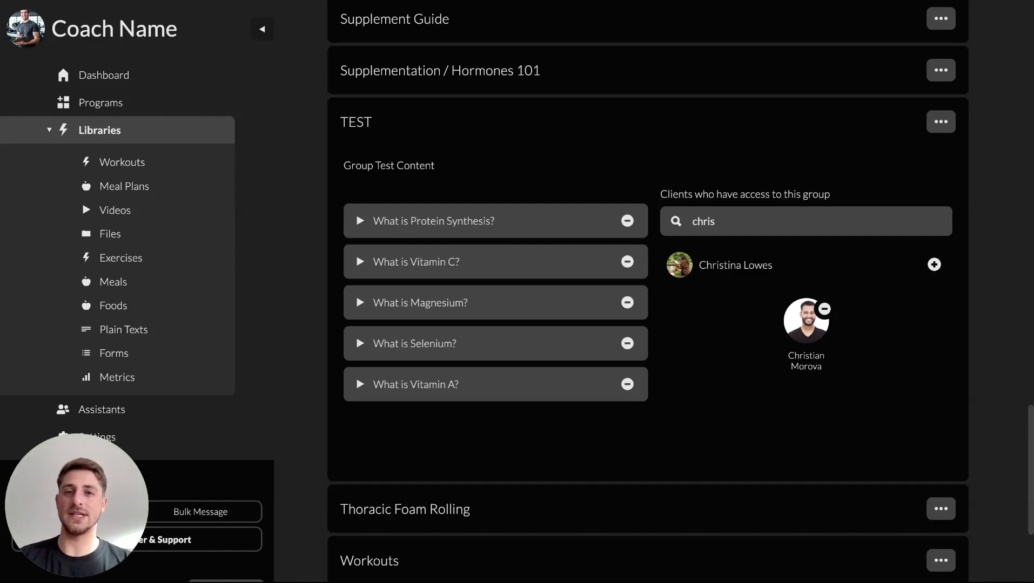
Expand the Learn The App content group and review its videos
scroll(547, 234, "up", 20)
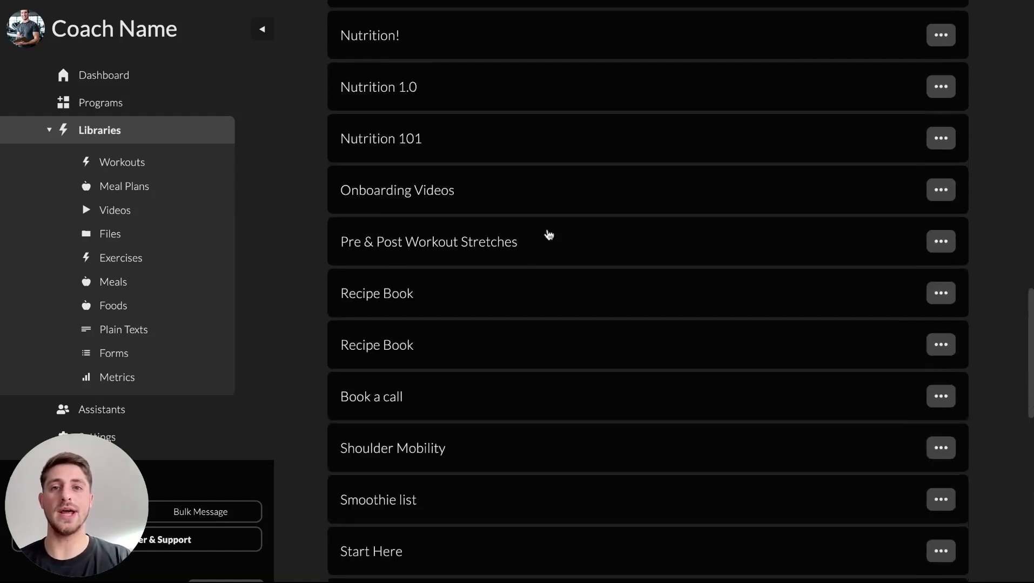
scroll(549, 235, "up", 3)
left_click(389, 241)
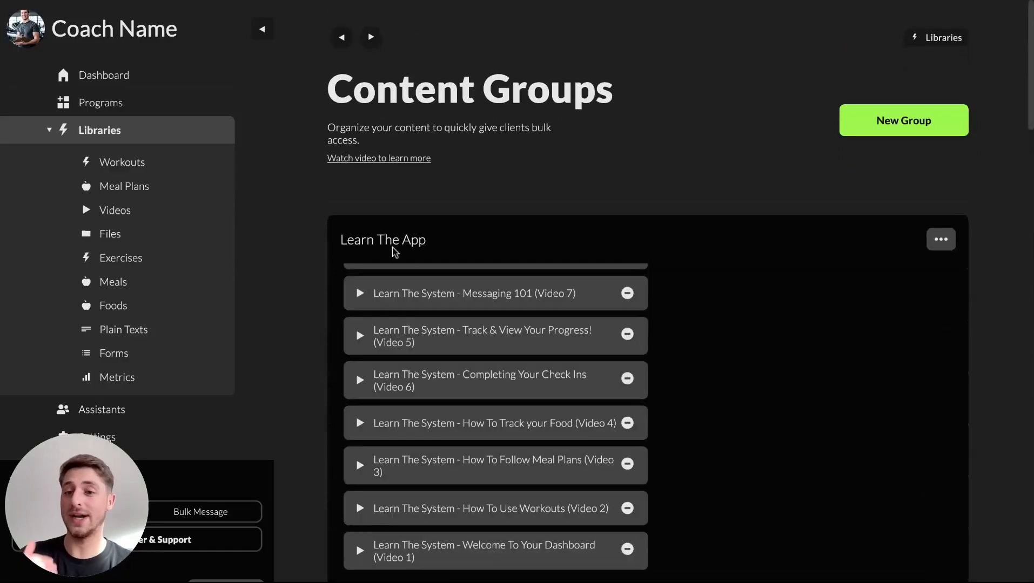
scroll(736, 350, "down", 2)
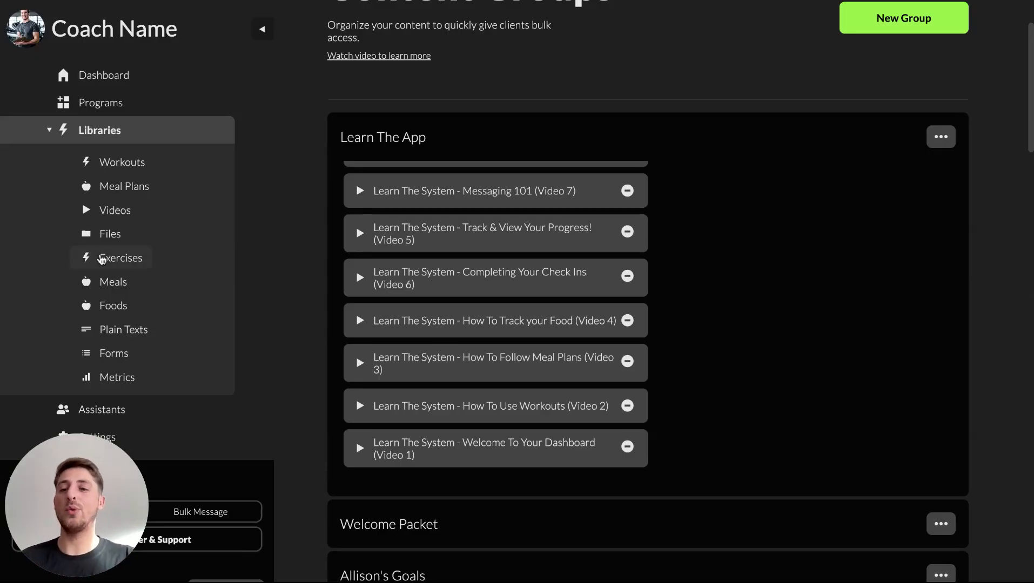
Open the default client settings in Global Settings and find the default content groups option under Default Client Interface
scroll(100, 258, "down", 3)
left_click(110, 278)
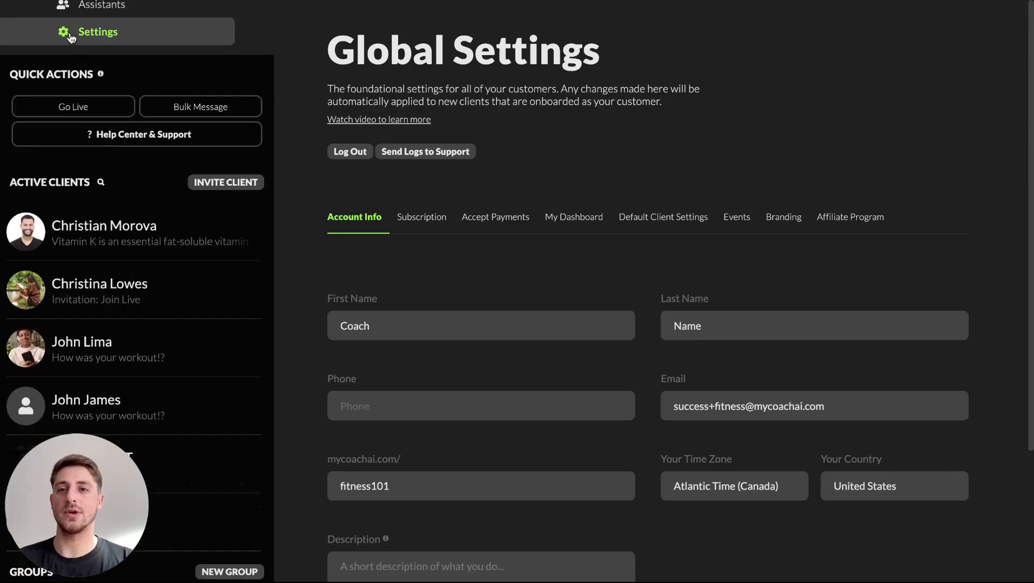
left_click(689, 216)
scroll(668, 501, "down", 8)
scroll(669, 502, "down", 5)
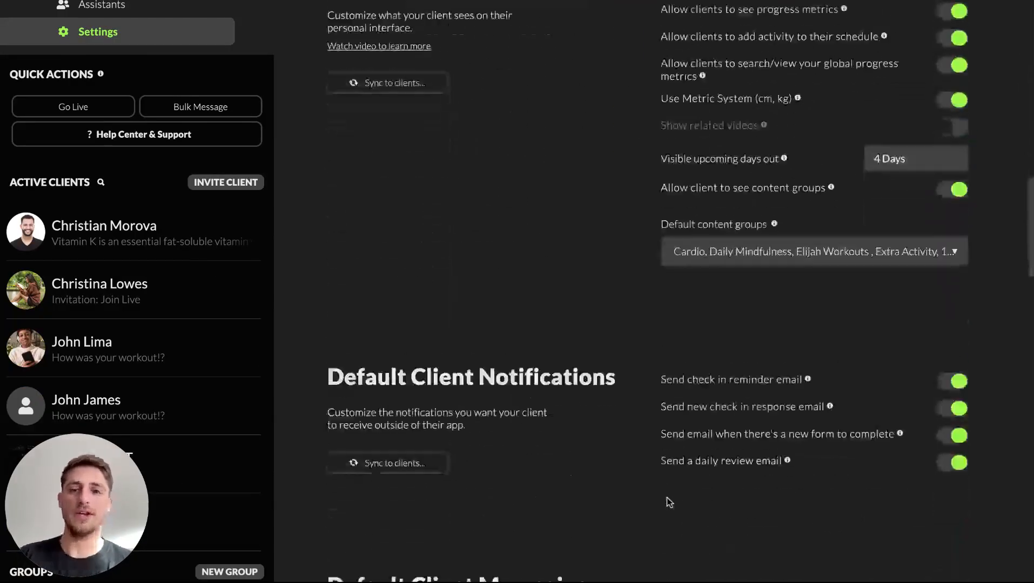
scroll(667, 500, "up", 2)
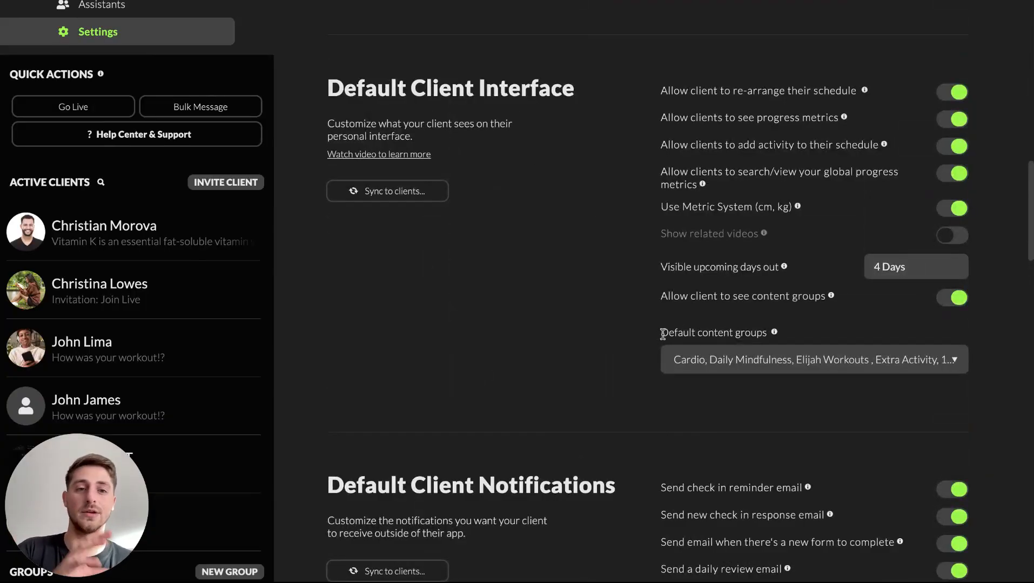
Review which content groups are selected as default content groups for new clients
left_click(717, 359)
scroll(740, 464, "down", 1)
scroll(741, 463, "down", 3)
scroll(741, 461, "up", 2)
scroll(741, 460, "up", 3)
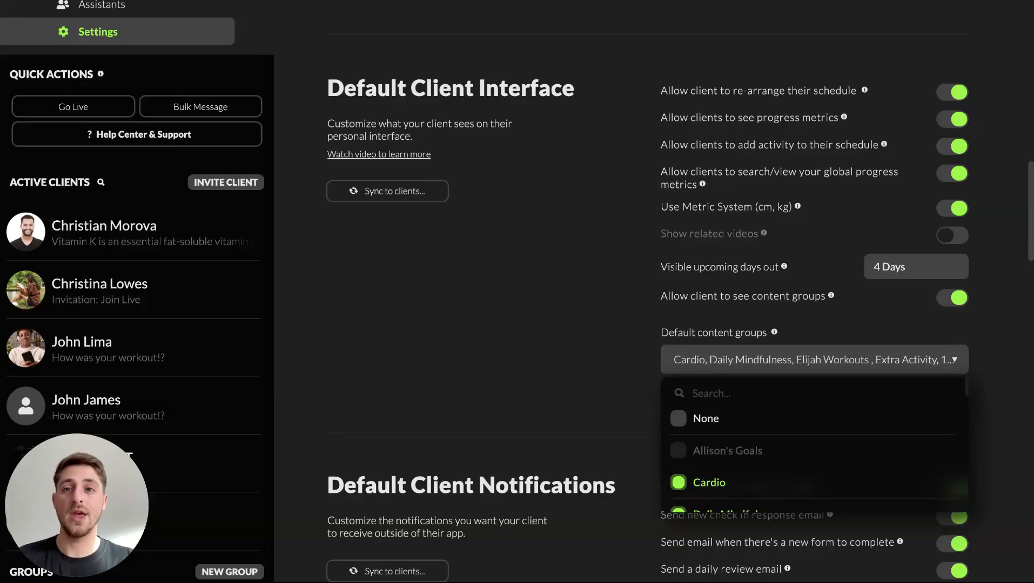
scroll(526, 298, "up", 5)
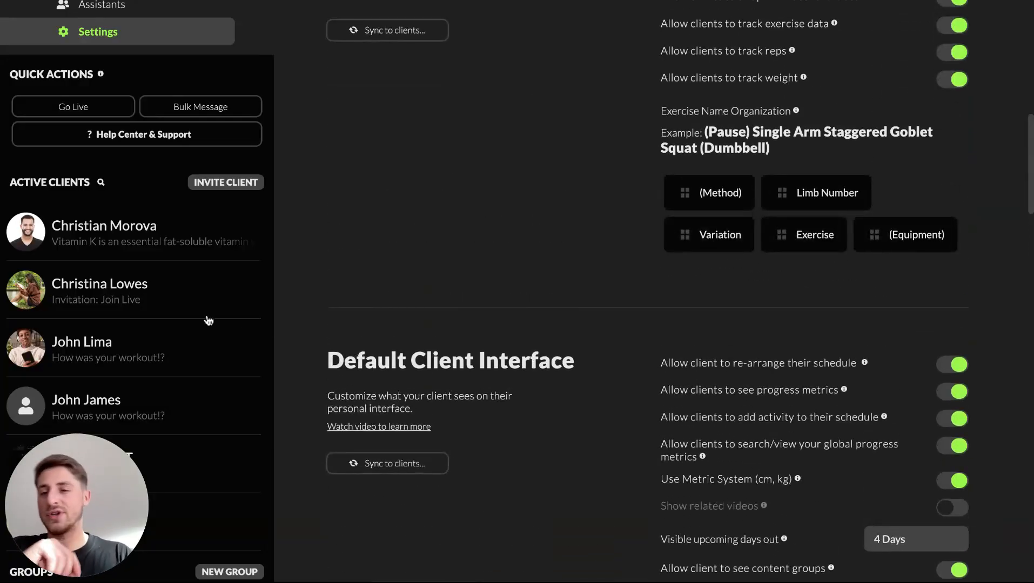
Start creating a new program and show its schedule in Month view
scroll(208, 320, "up", 3)
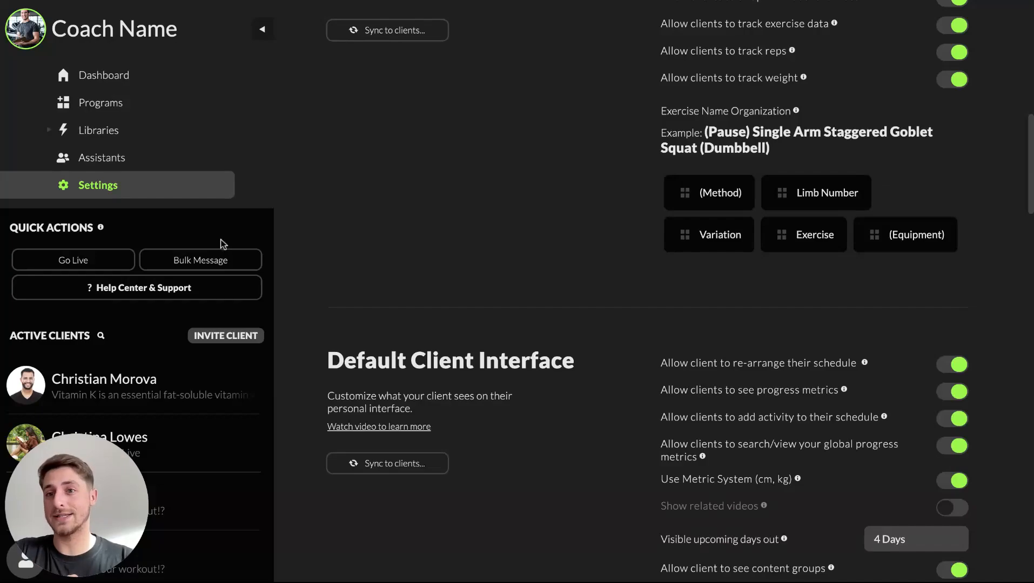
left_click(140, 102)
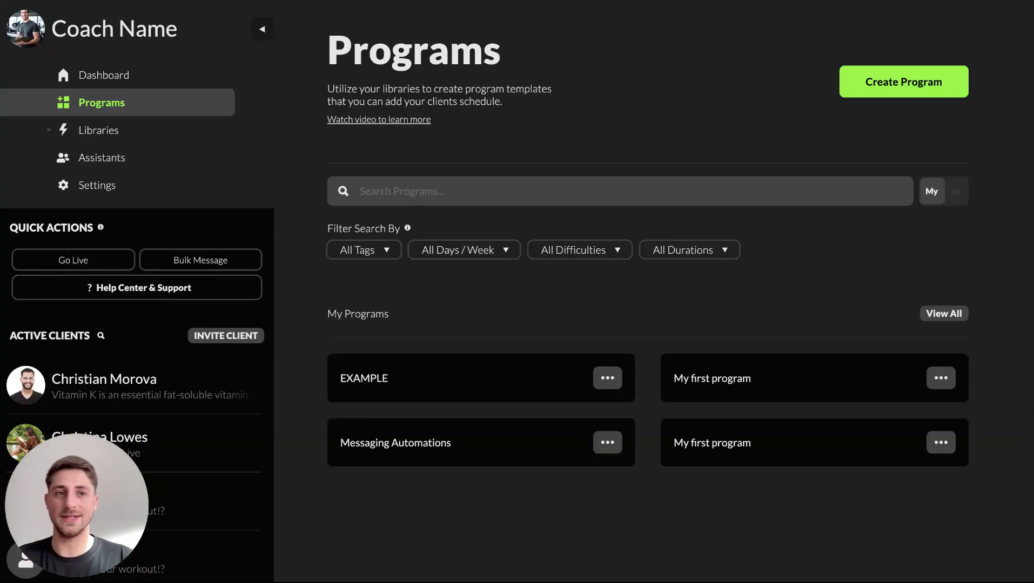
left_click(940, 85)
scroll(646, 462, "down", 7)
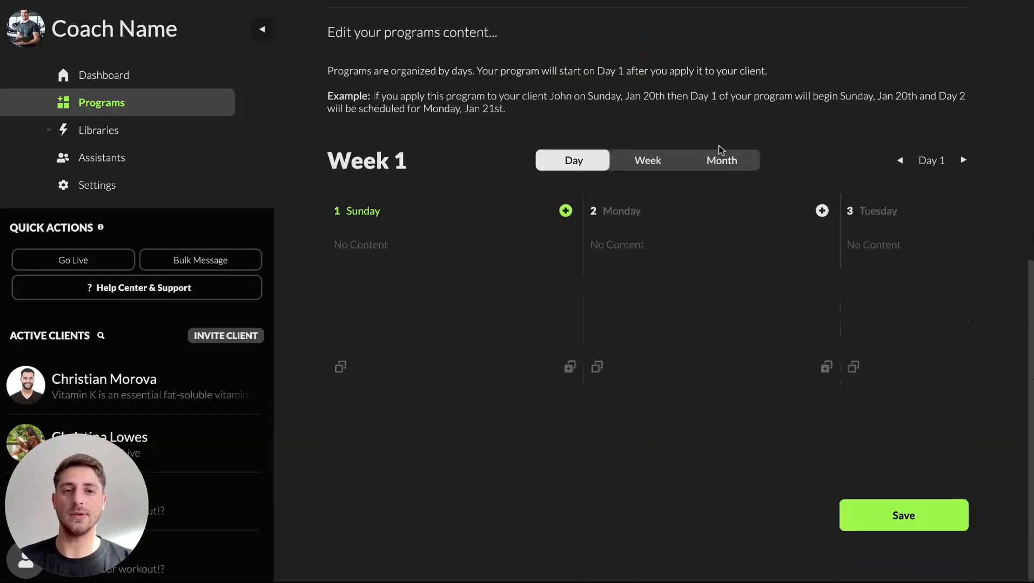
left_click(720, 157)
scroll(660, 416, "down", 3)
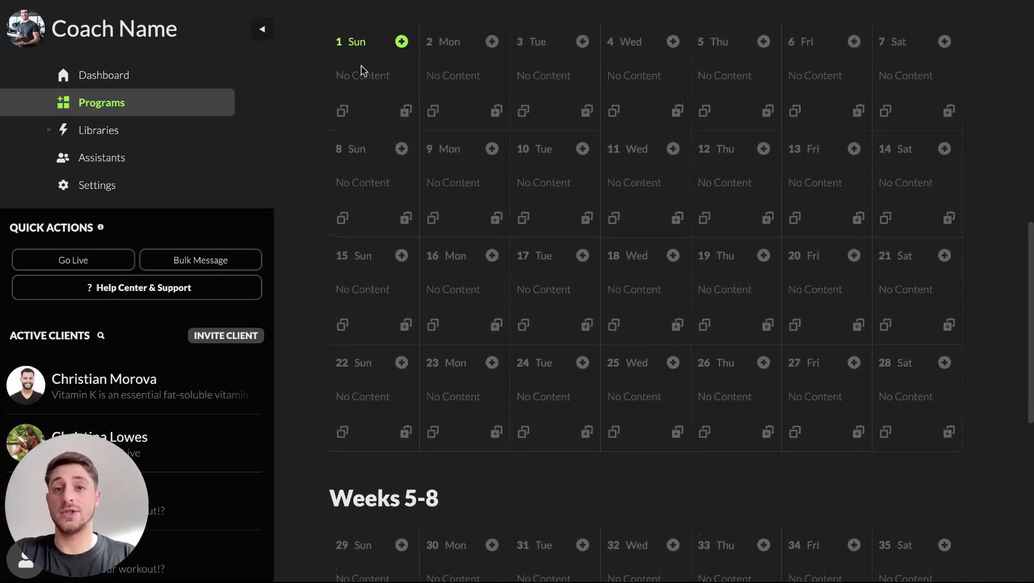
Add a smart action to day 2 (Monday) of the program that allows access to the Test content group
left_click(492, 41)
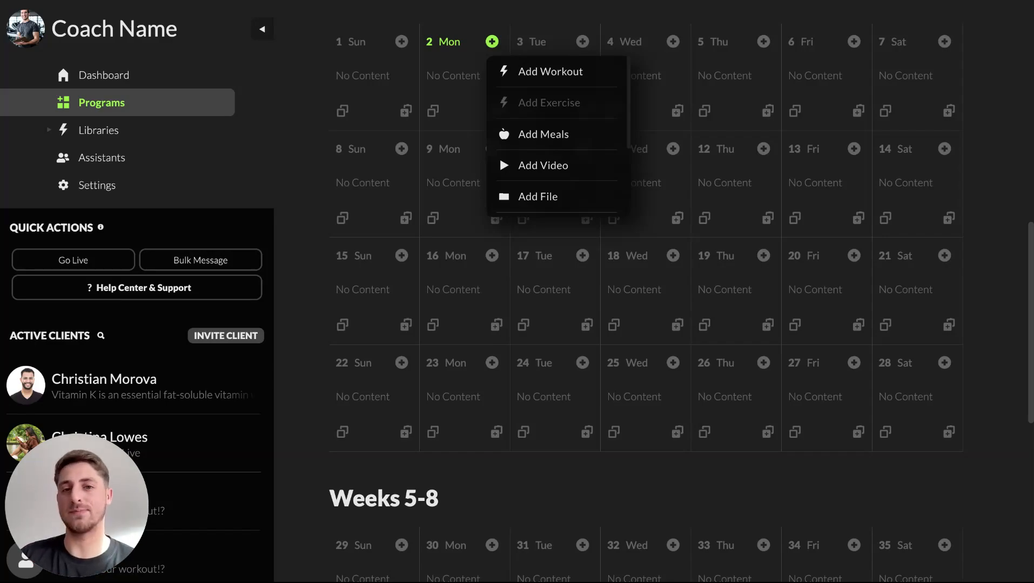
scroll(528, 188, "down", 3)
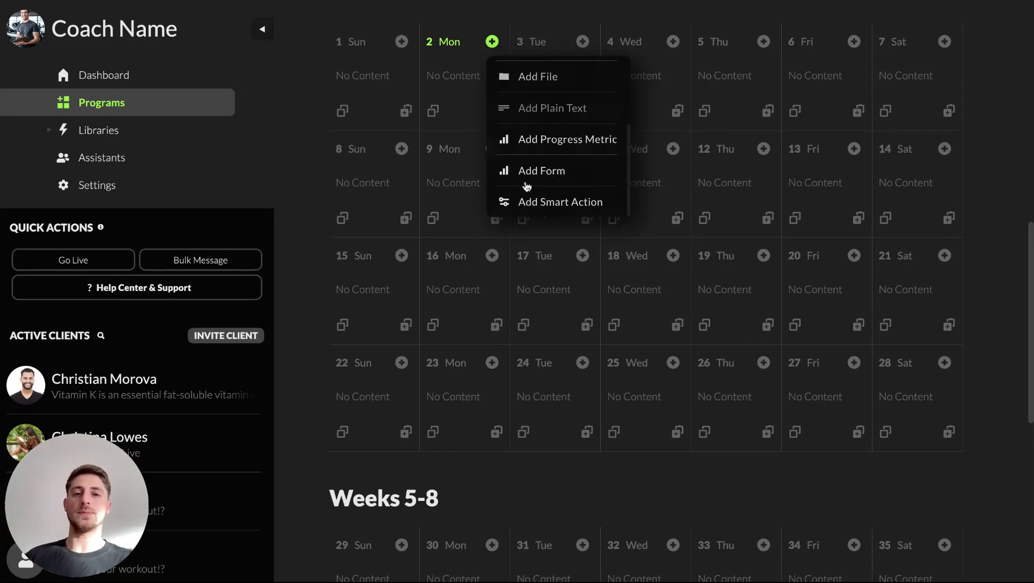
left_click(554, 207)
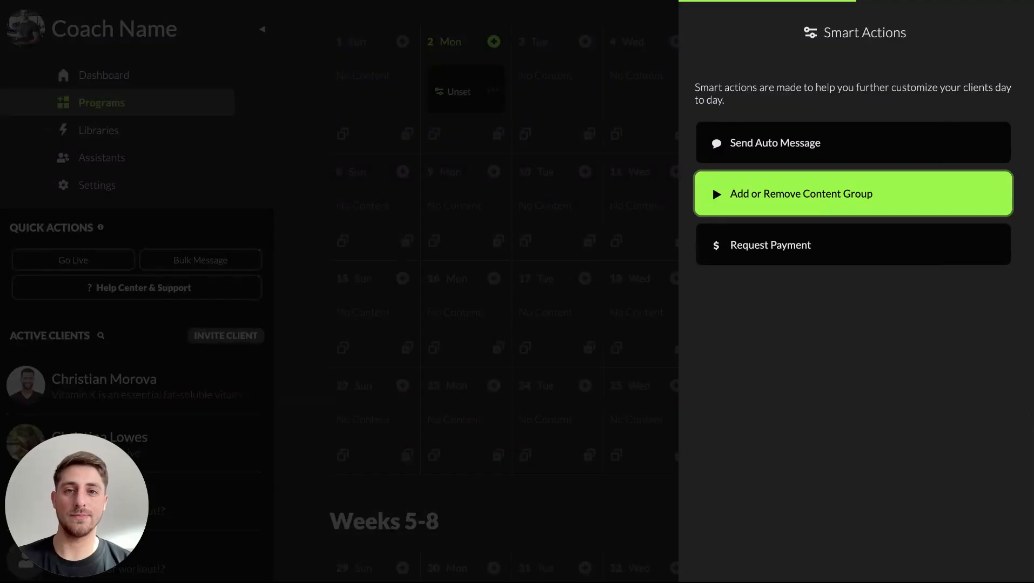
left_click(808, 189)
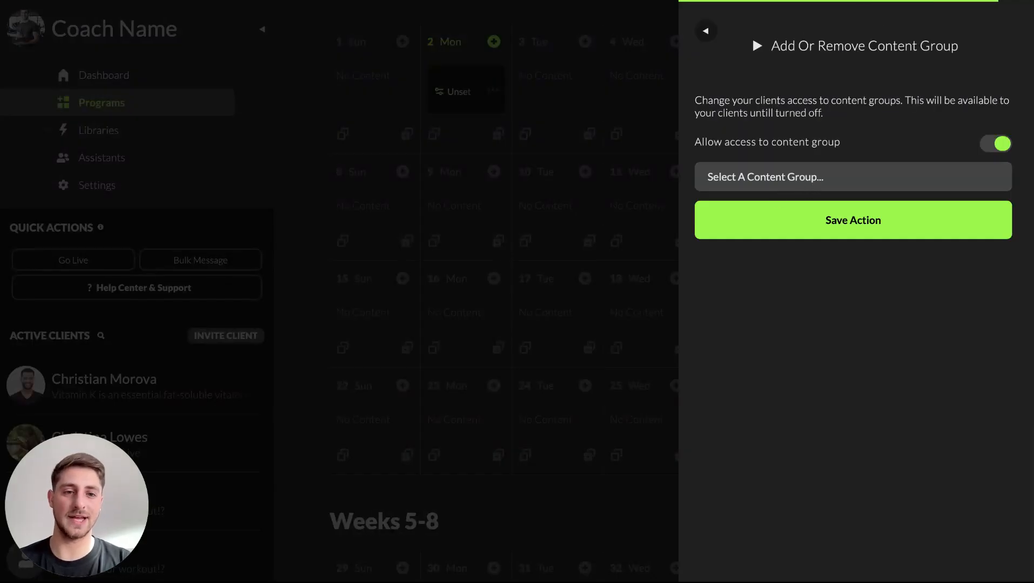
left_click(843, 181)
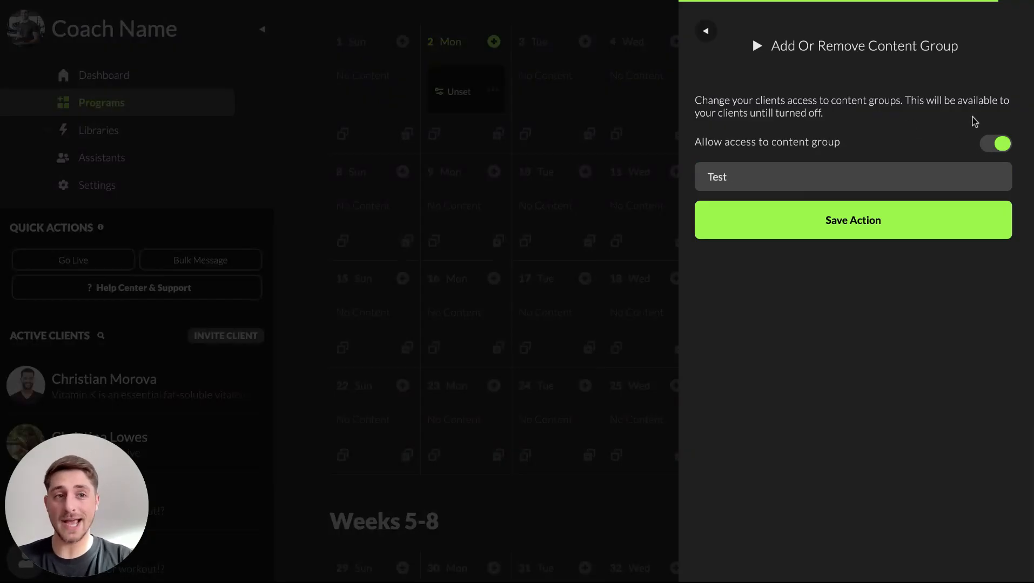
left_click(998, 143)
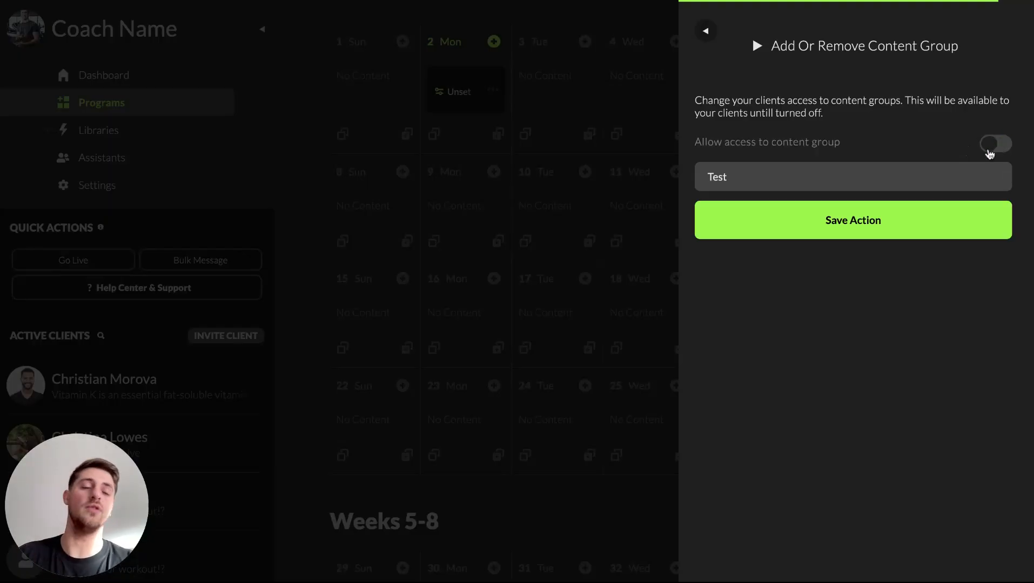
left_click(999, 144)
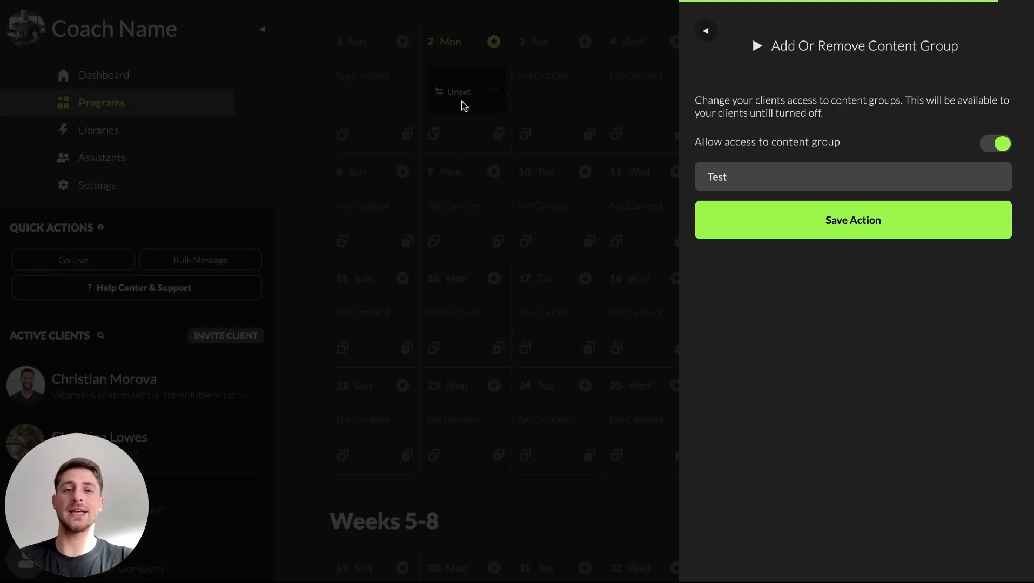
left_click(884, 232)
Add a smart action to day 9 (Monday) that turns off access to the Test content group
scroll(711, 287, "up", 2)
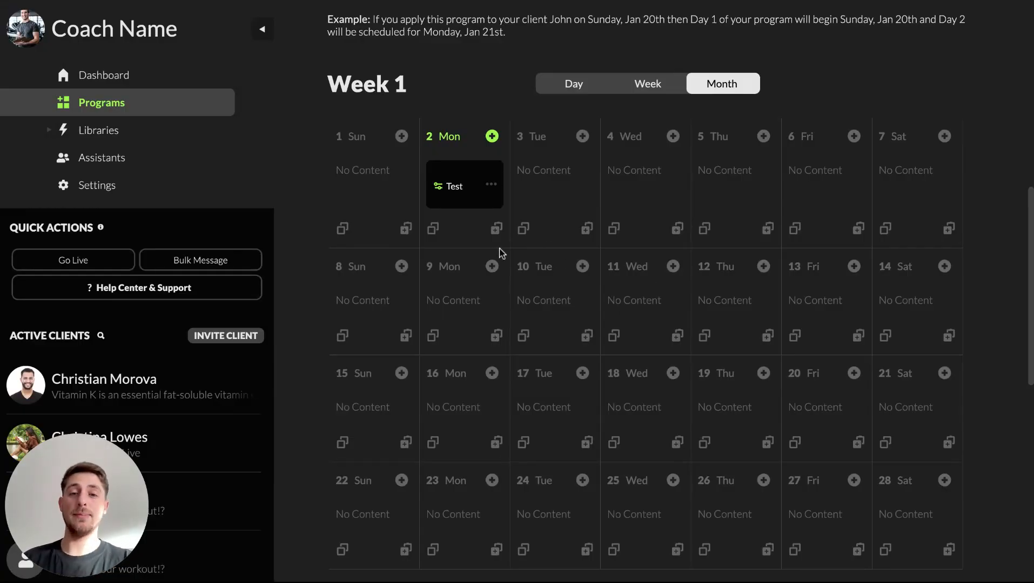
left_click(492, 267)
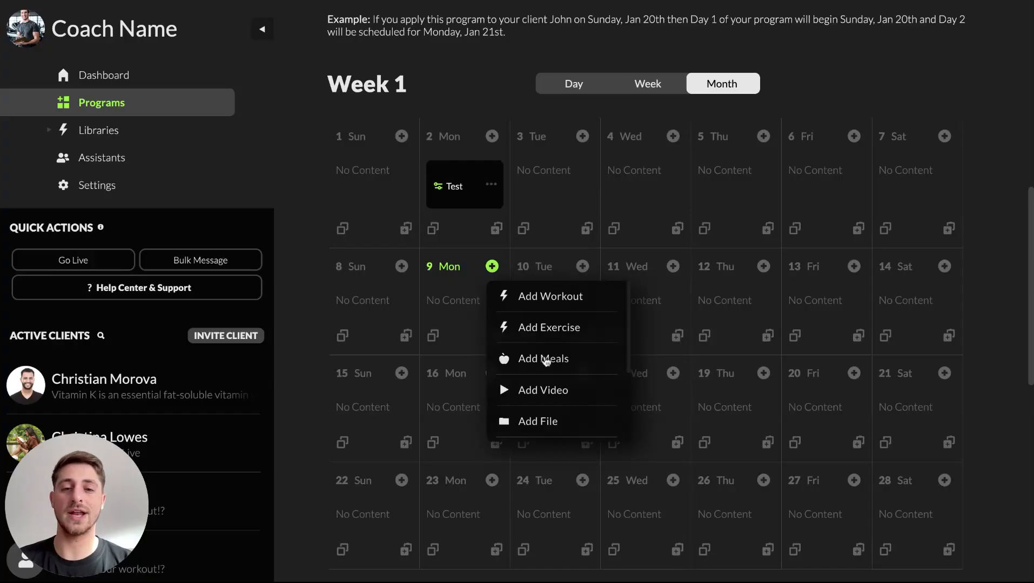
scroll(512, 357, "down", 3)
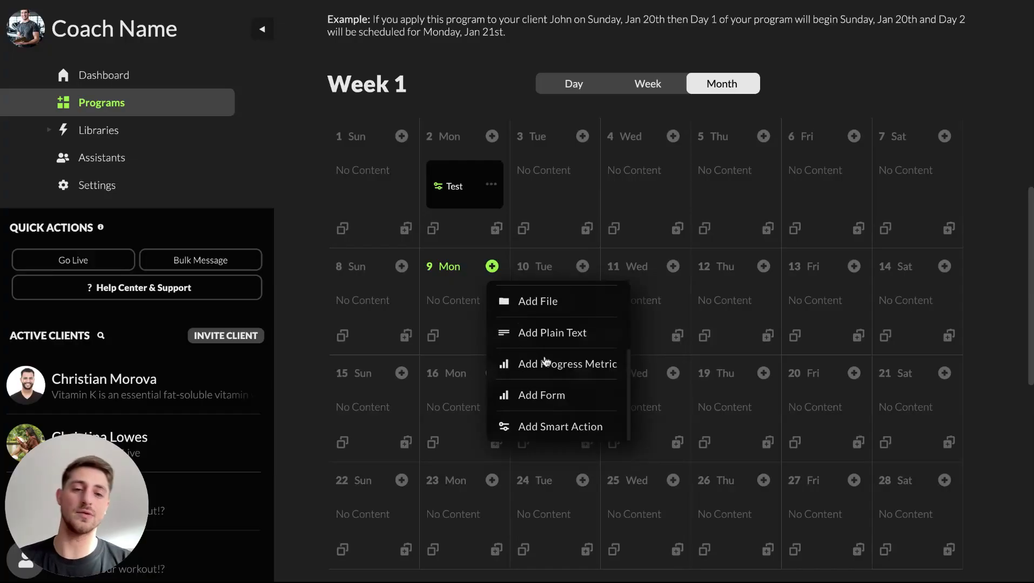
left_click(537, 432)
left_click(827, 202)
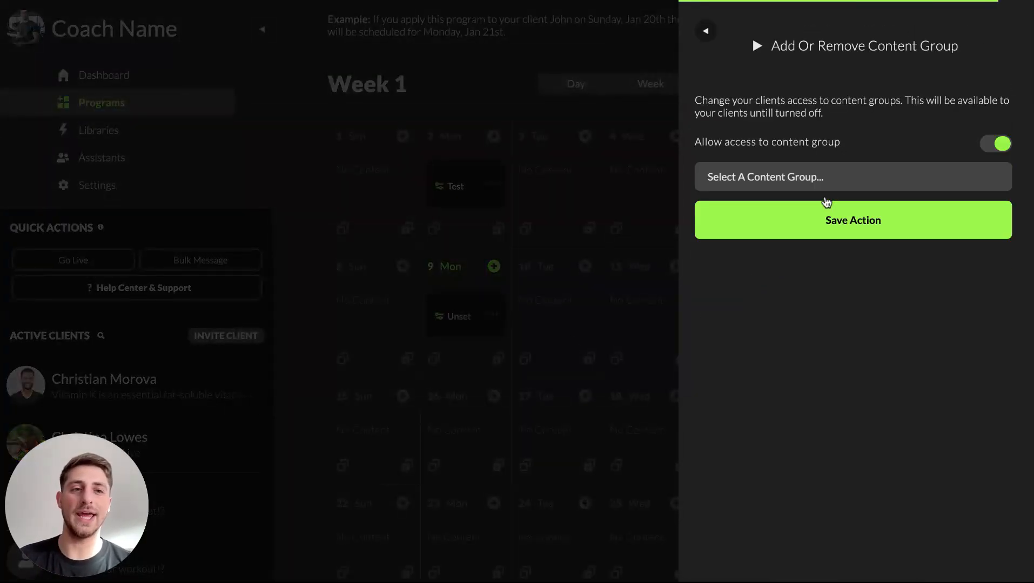
left_click(992, 145)
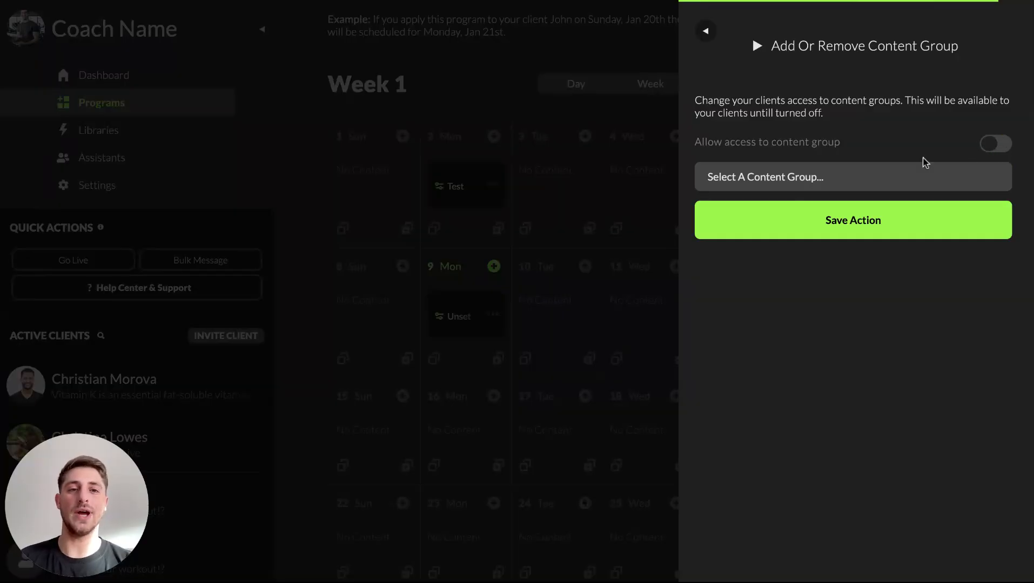
left_click(863, 183)
left_click(854, 220)
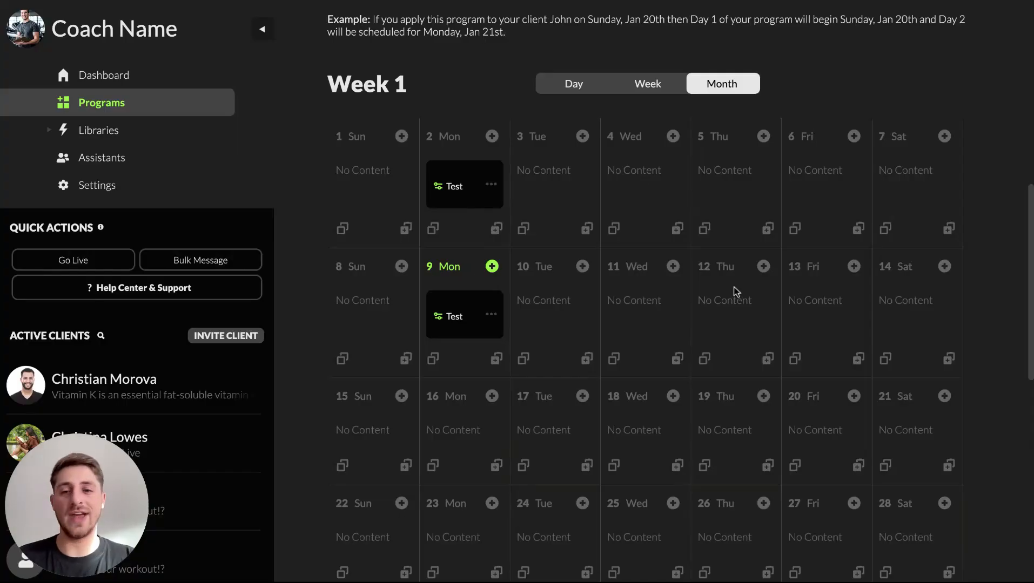
Add a video from the library to day 3 (Tuesday) of the program
scroll(562, 429, "down", 3)
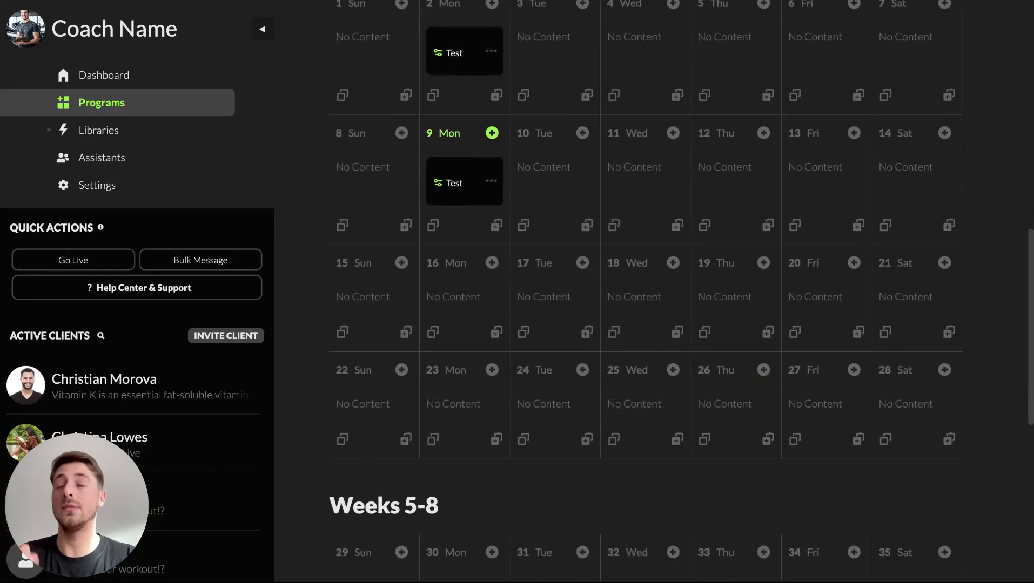
scroll(492, 373, "down", 2)
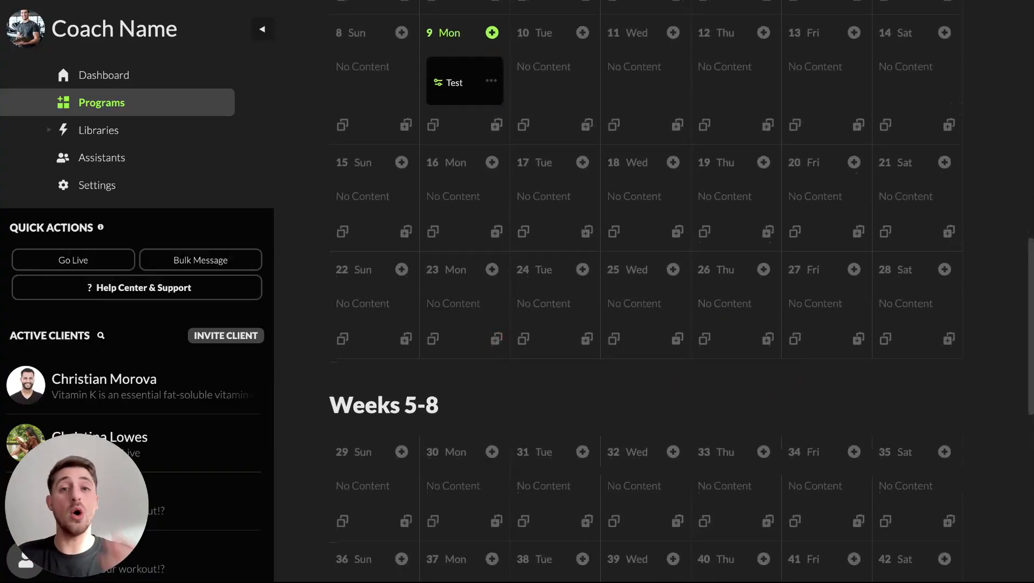
scroll(645, 292, "up", 5)
left_click(582, 284)
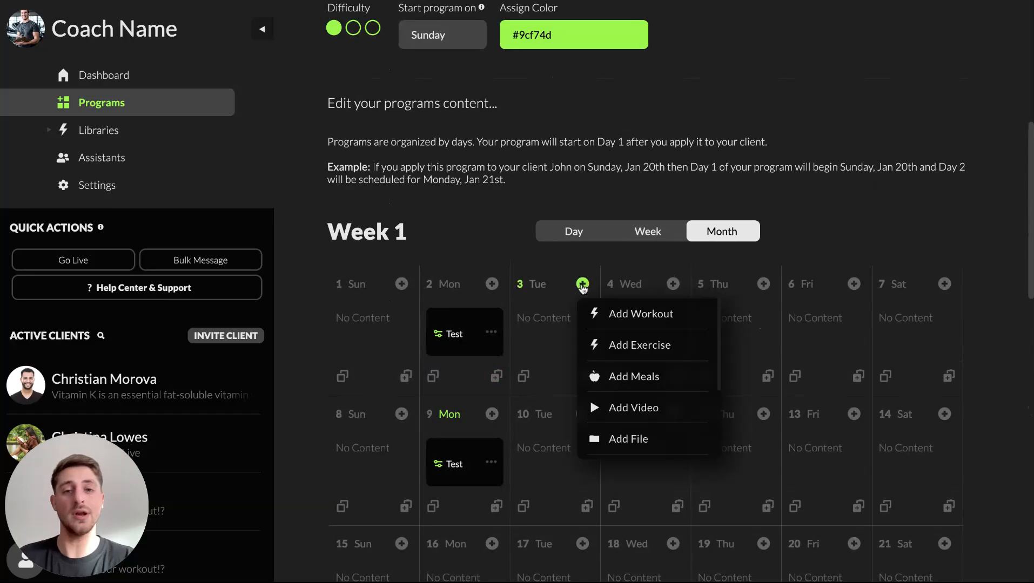
scroll(618, 345, "down", 2)
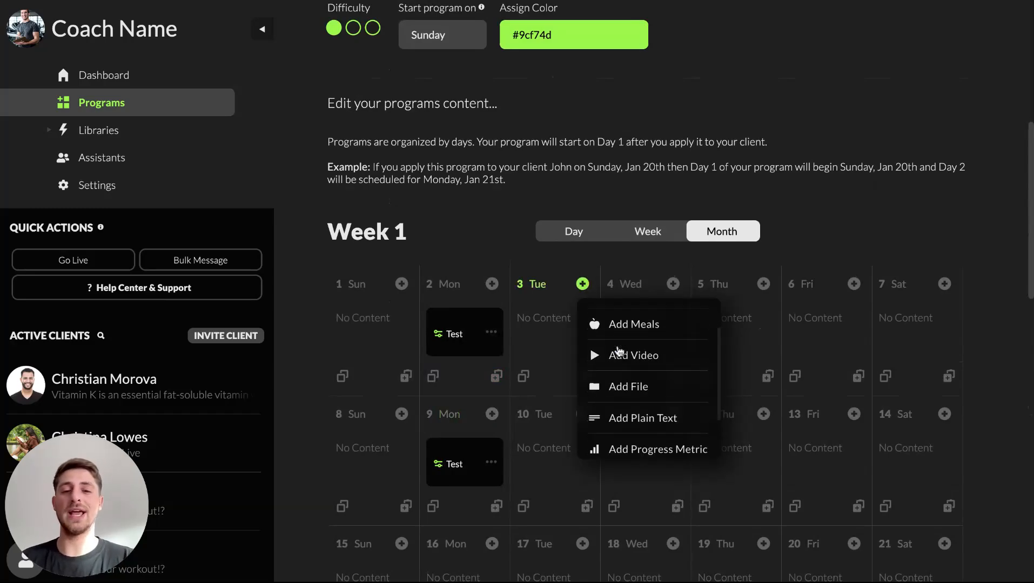
left_click(652, 367)
left_click(855, 383)
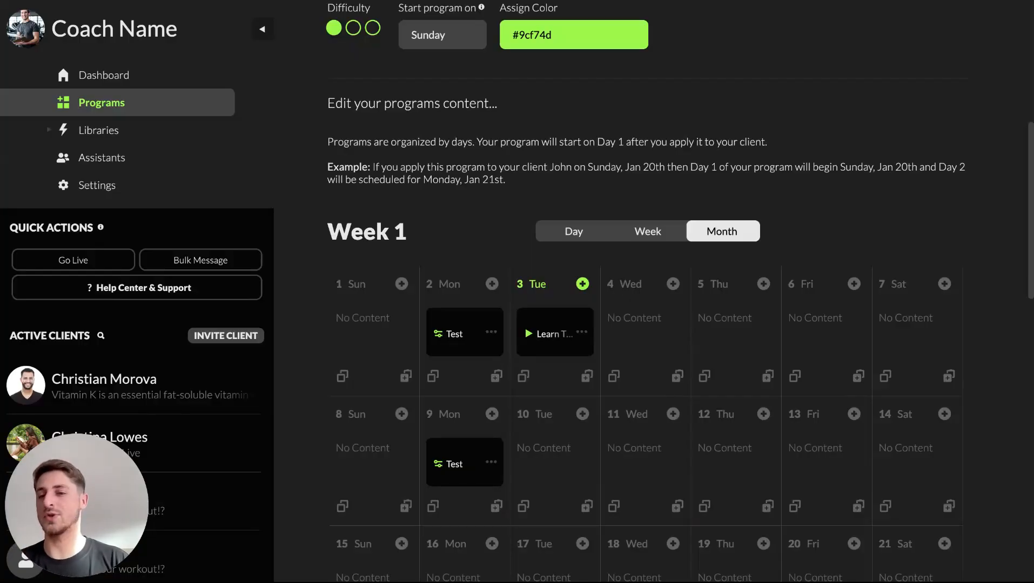
Leave the new program without saving it and return to the Programs overview
scroll(647, 324, "down", 2)
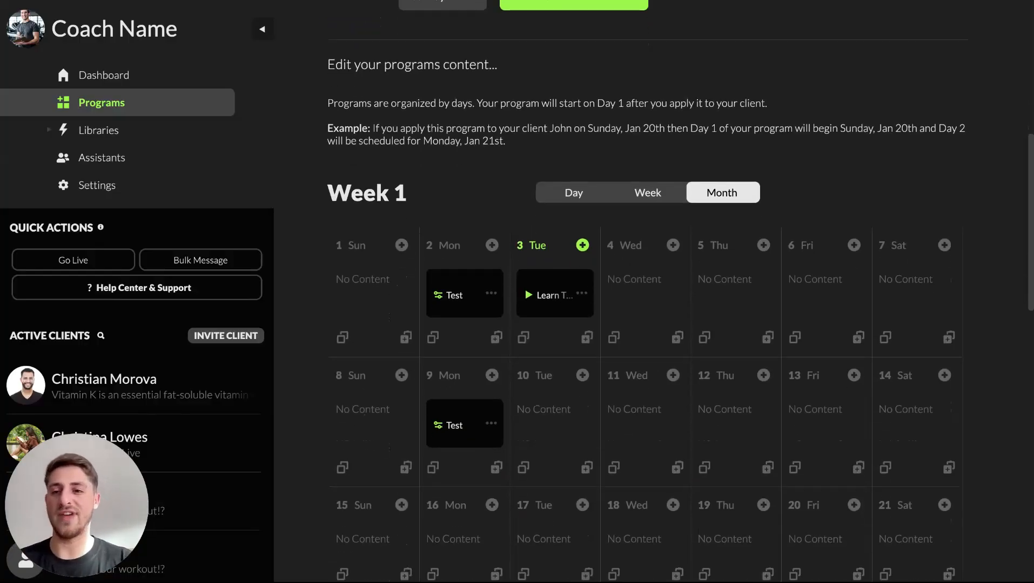
scroll(647, 324, "up", 6)
scroll(443, 369, "down", 10)
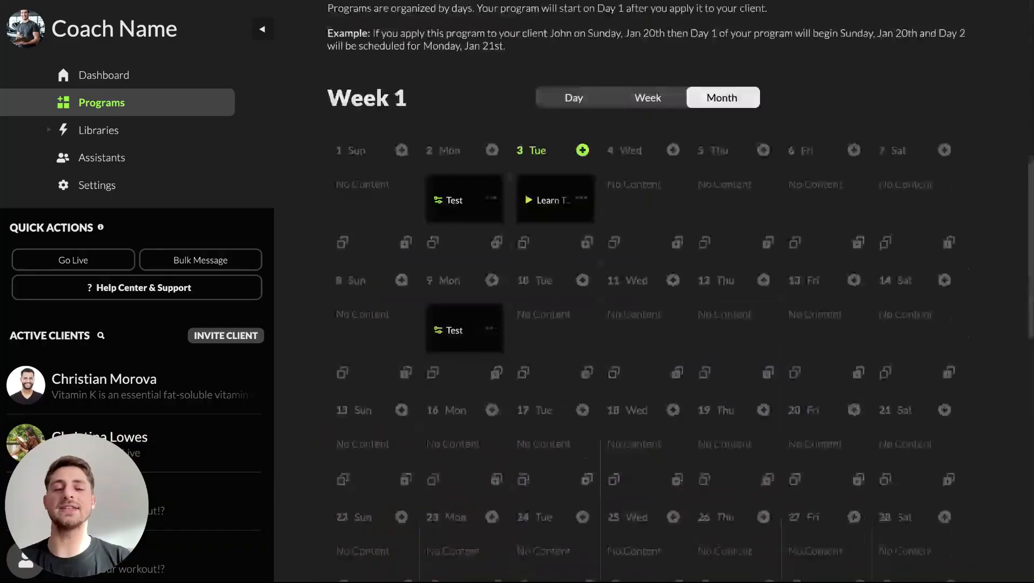
scroll(442, 369, "up", 10)
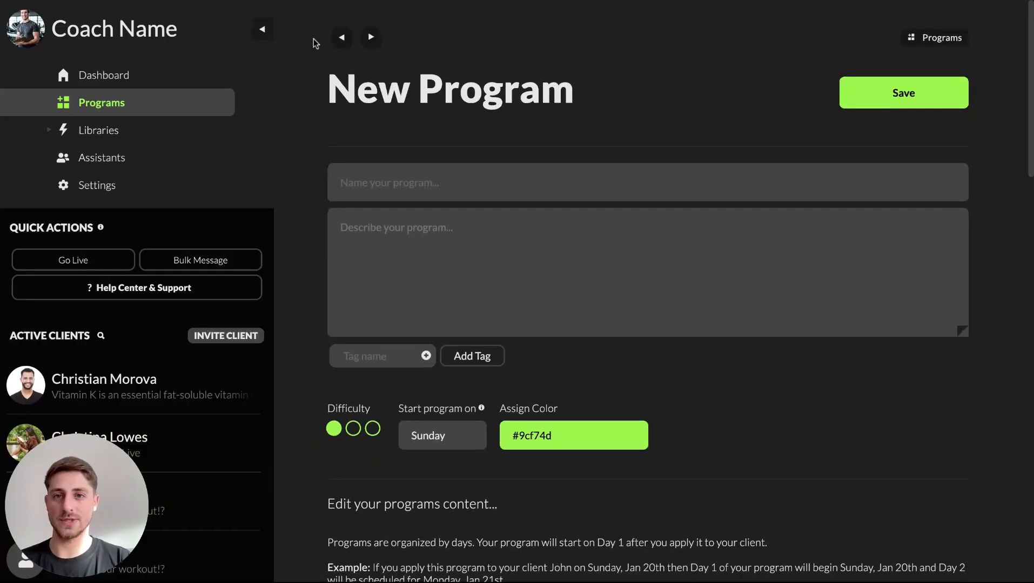
left_click(346, 37)
left_click(619, 327)
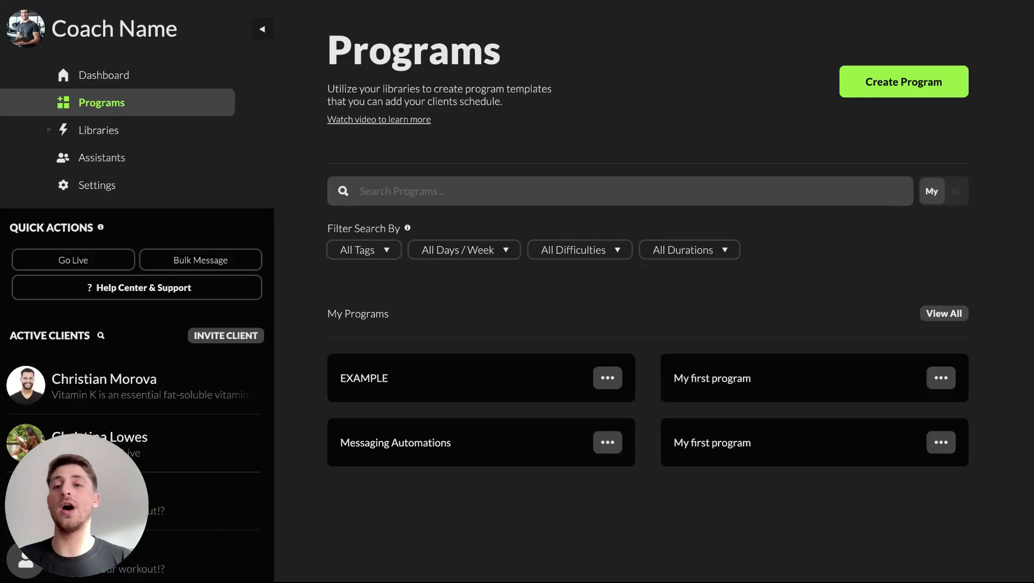
Open the Libraries overview and look over the content groups for clients and all the libraries
left_click(133, 127)
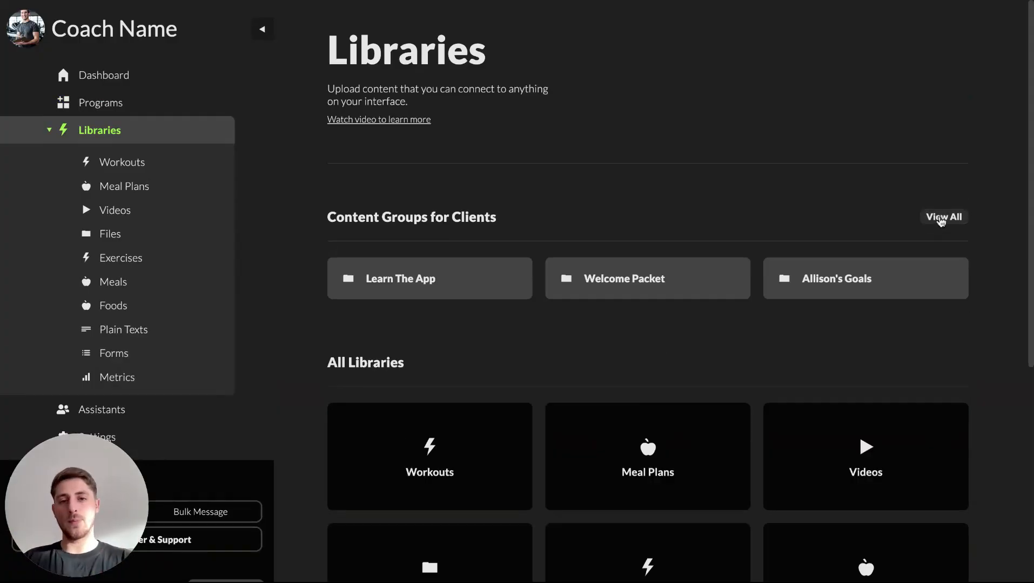
scroll(939, 221, "down", 6)
scroll(722, 340, "up", 4)
scroll(722, 327, "up", 3)
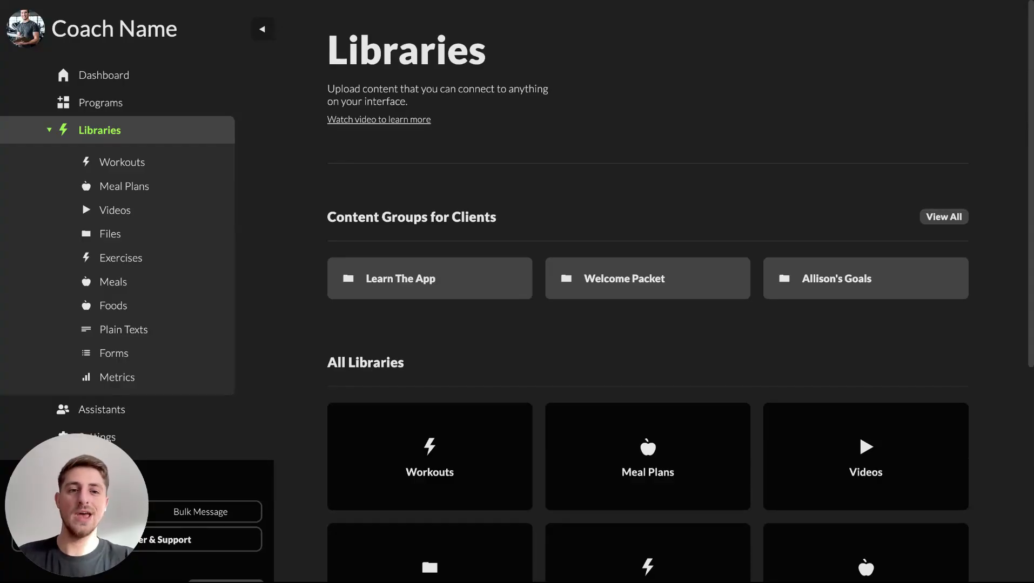